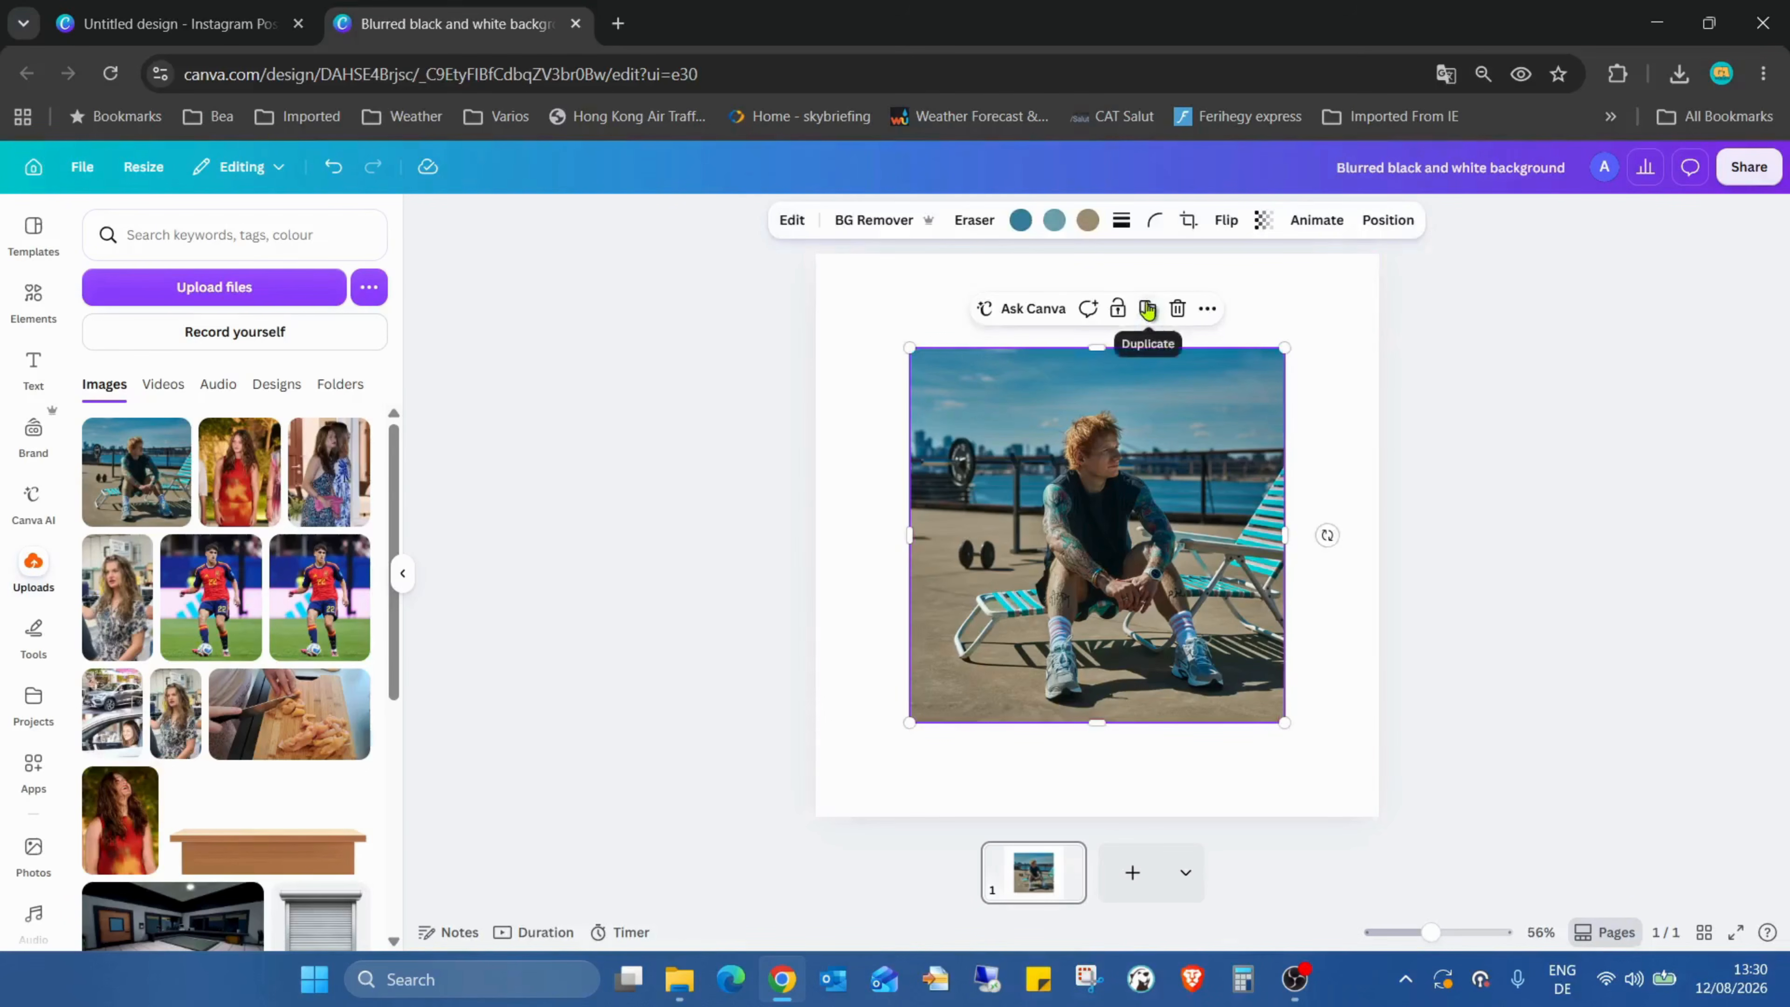
Step: Duplicate the photo twice and move one copy toward the lower right of the page
click(1149, 312)
click(1154, 315)
drag(1103, 476, 1389, 849)
Step: Move the original photo to the page's top-left corner and enlarge it to fill the whole page
click(1081, 548)
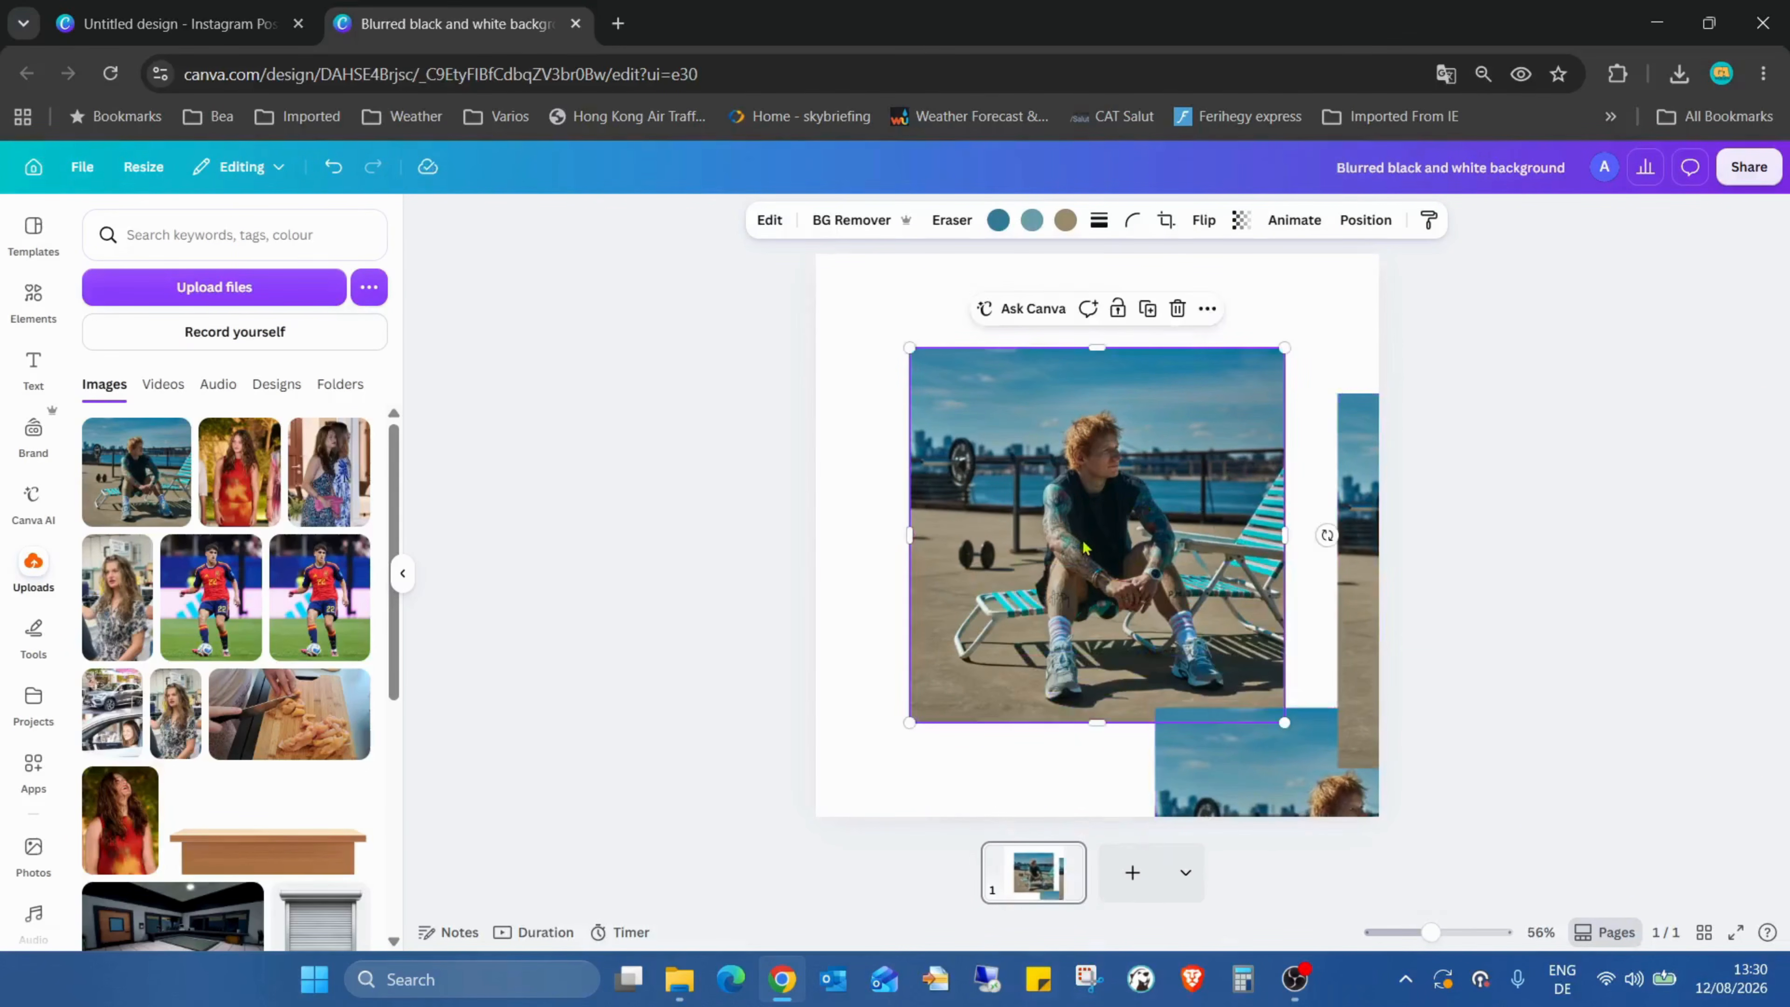
drag(1080, 548, 984, 452)
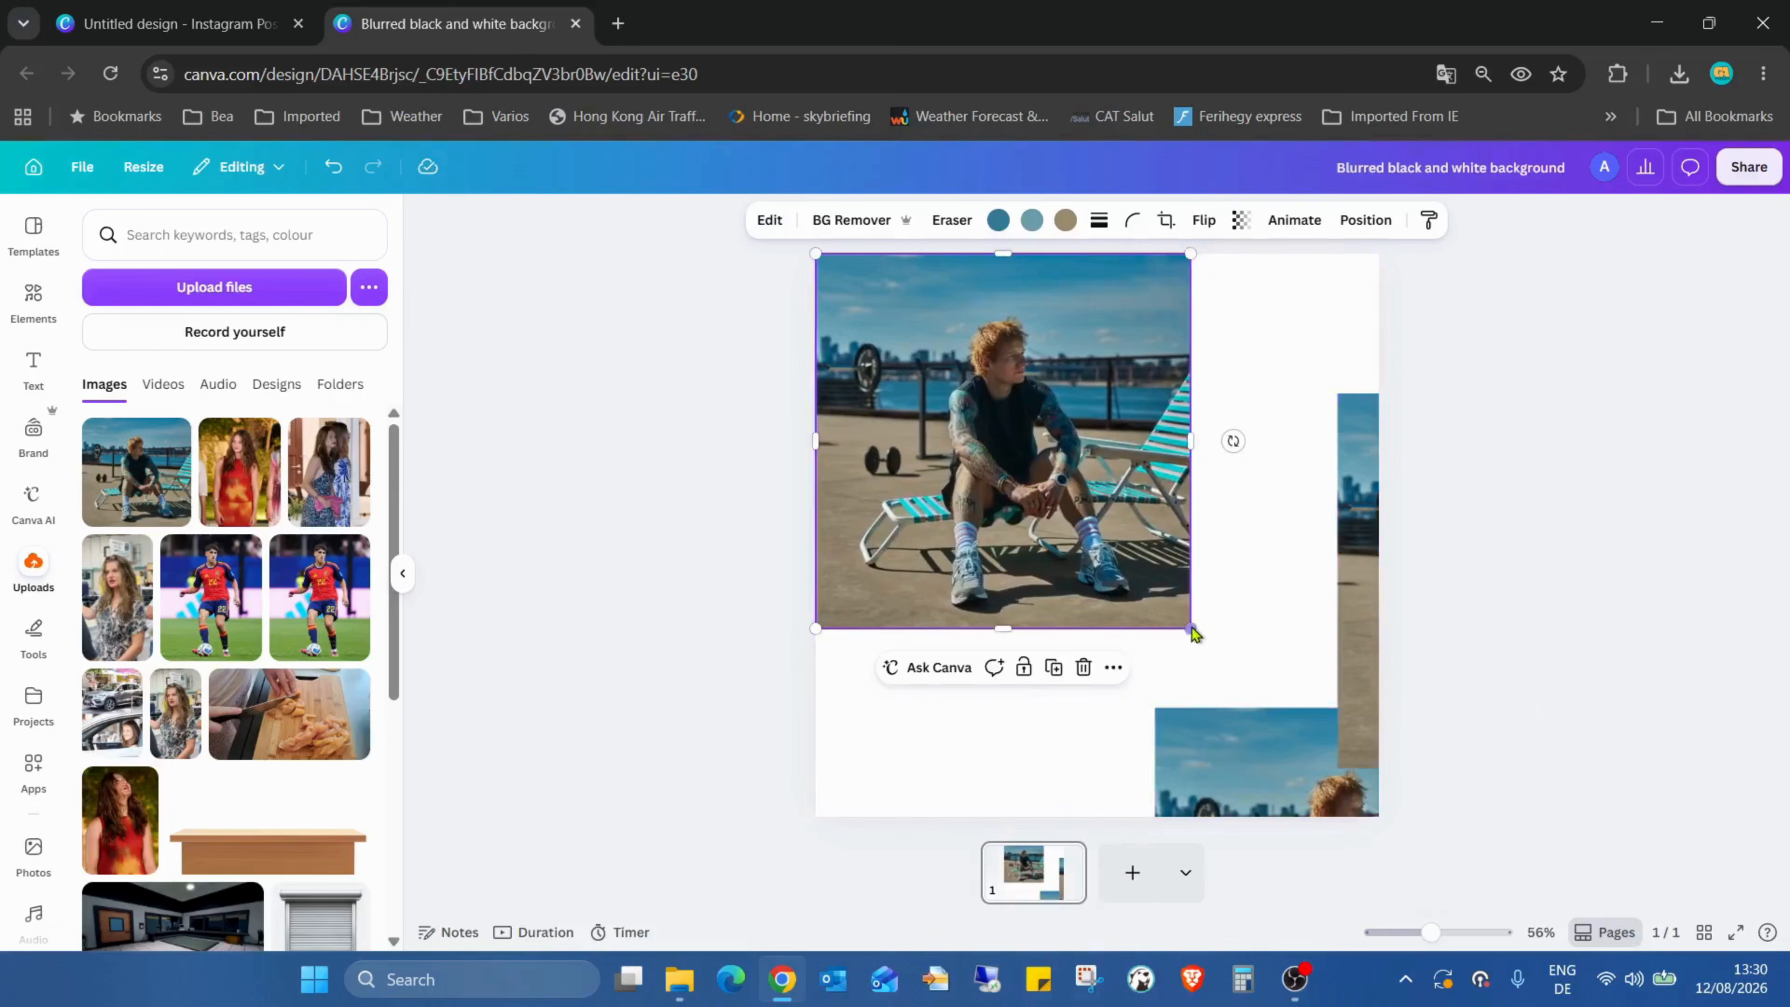
drag(1190, 628, 1380, 817)
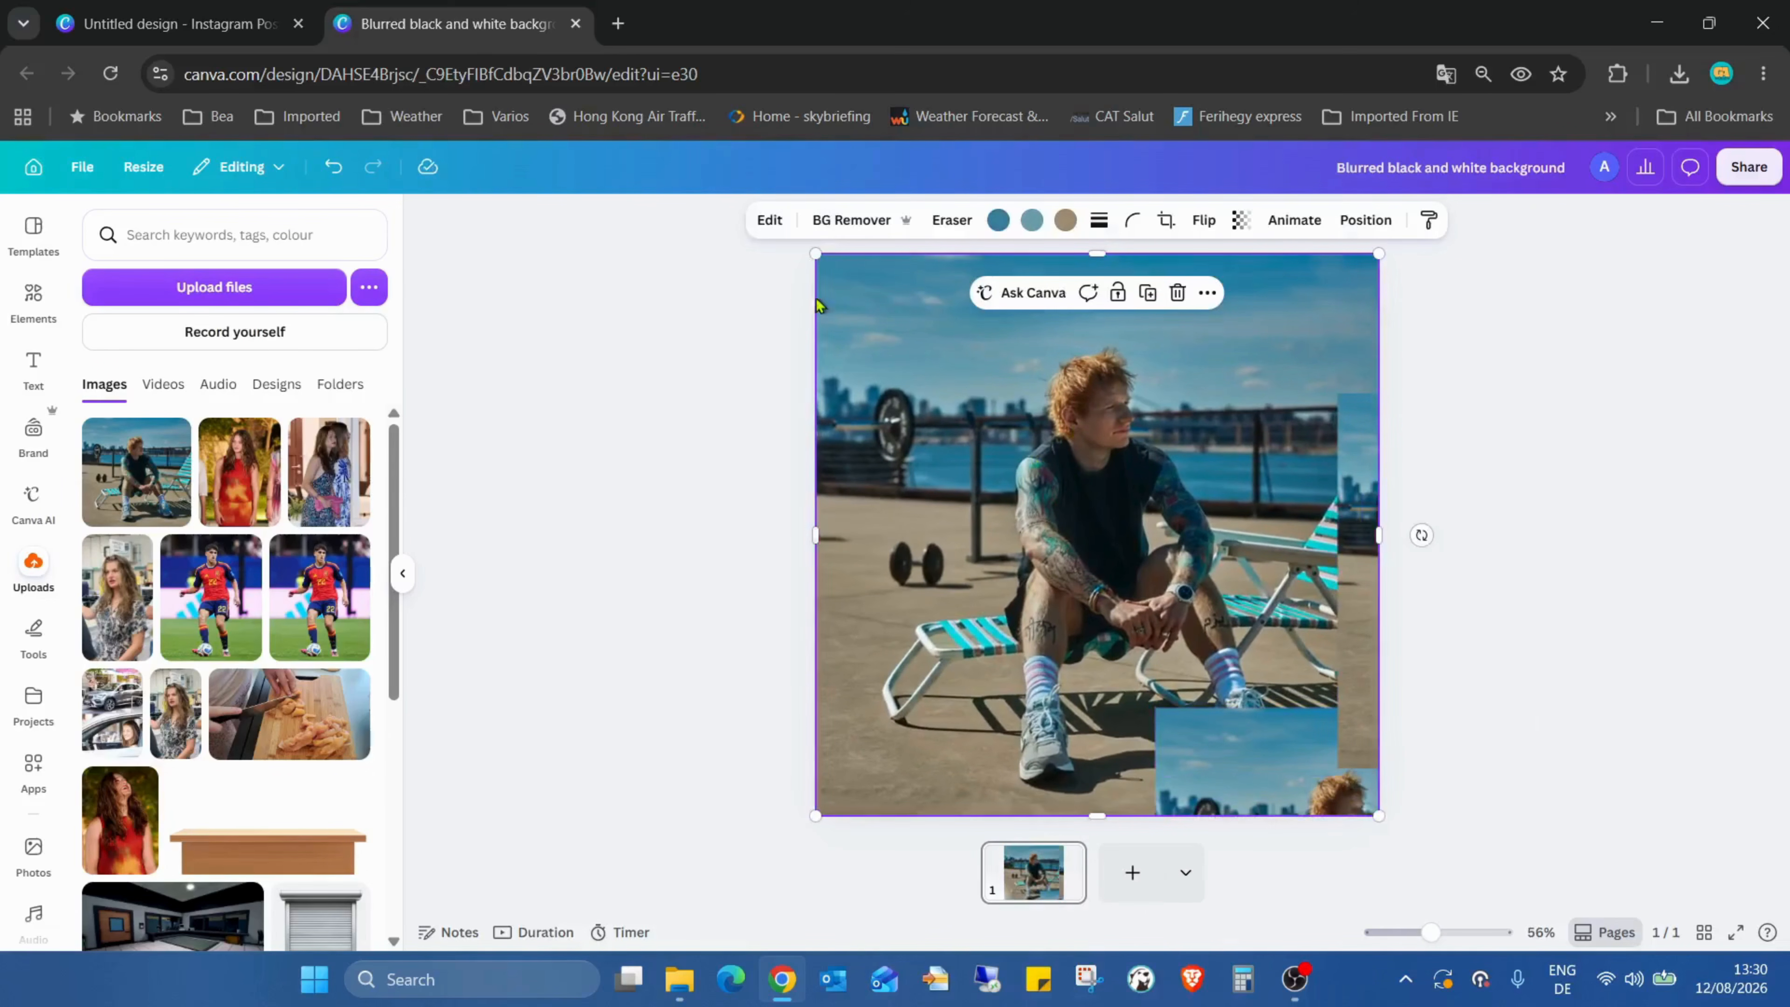
Step: Apply a whole-image Blur at intensity 44 to the page-filling photo
click(768, 220)
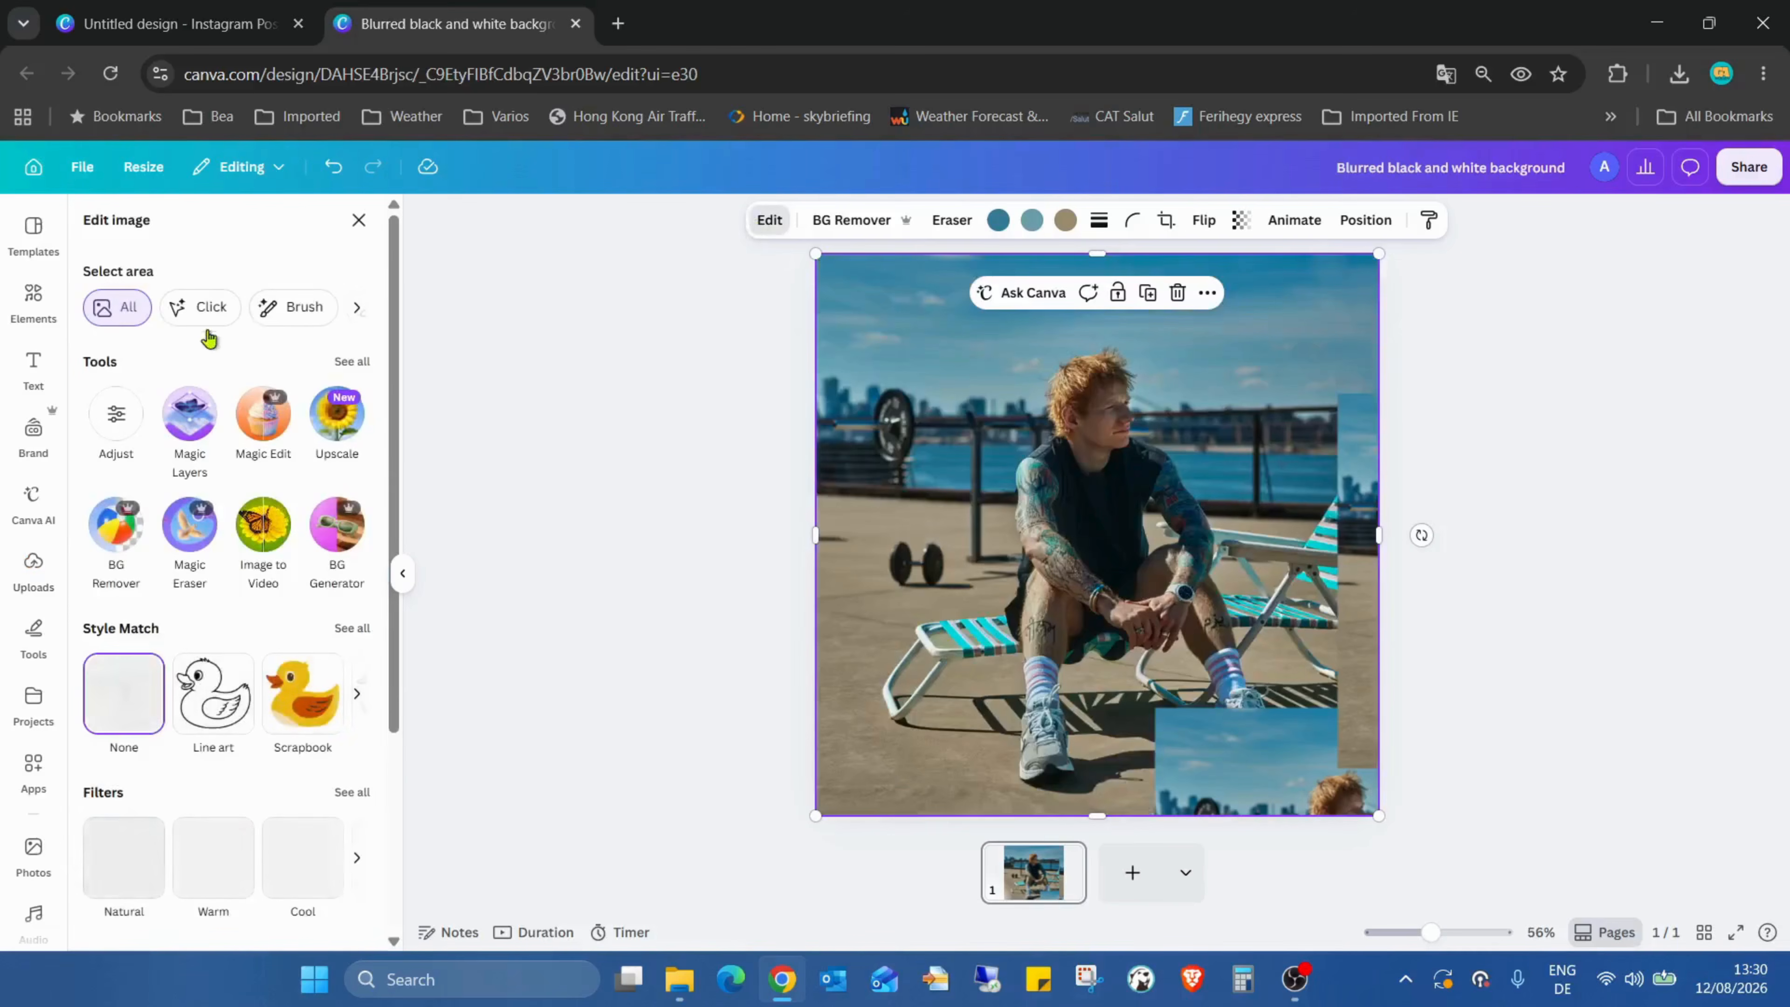
click(352, 361)
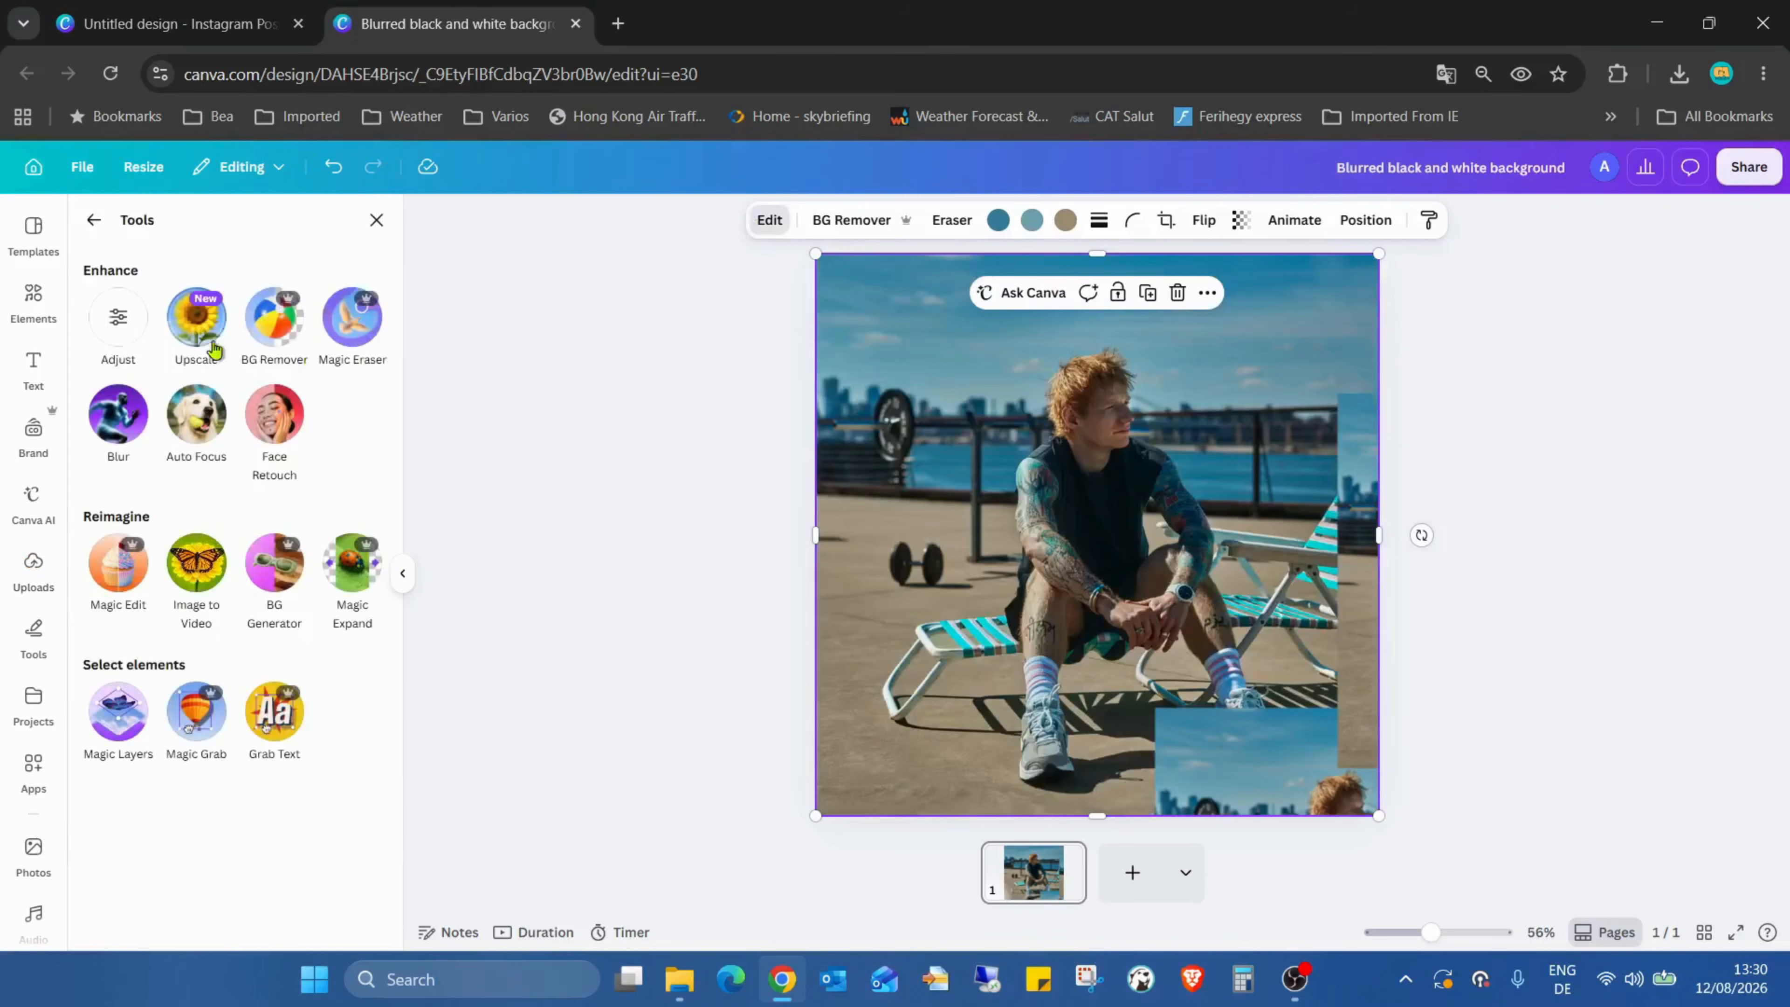
click(118, 415)
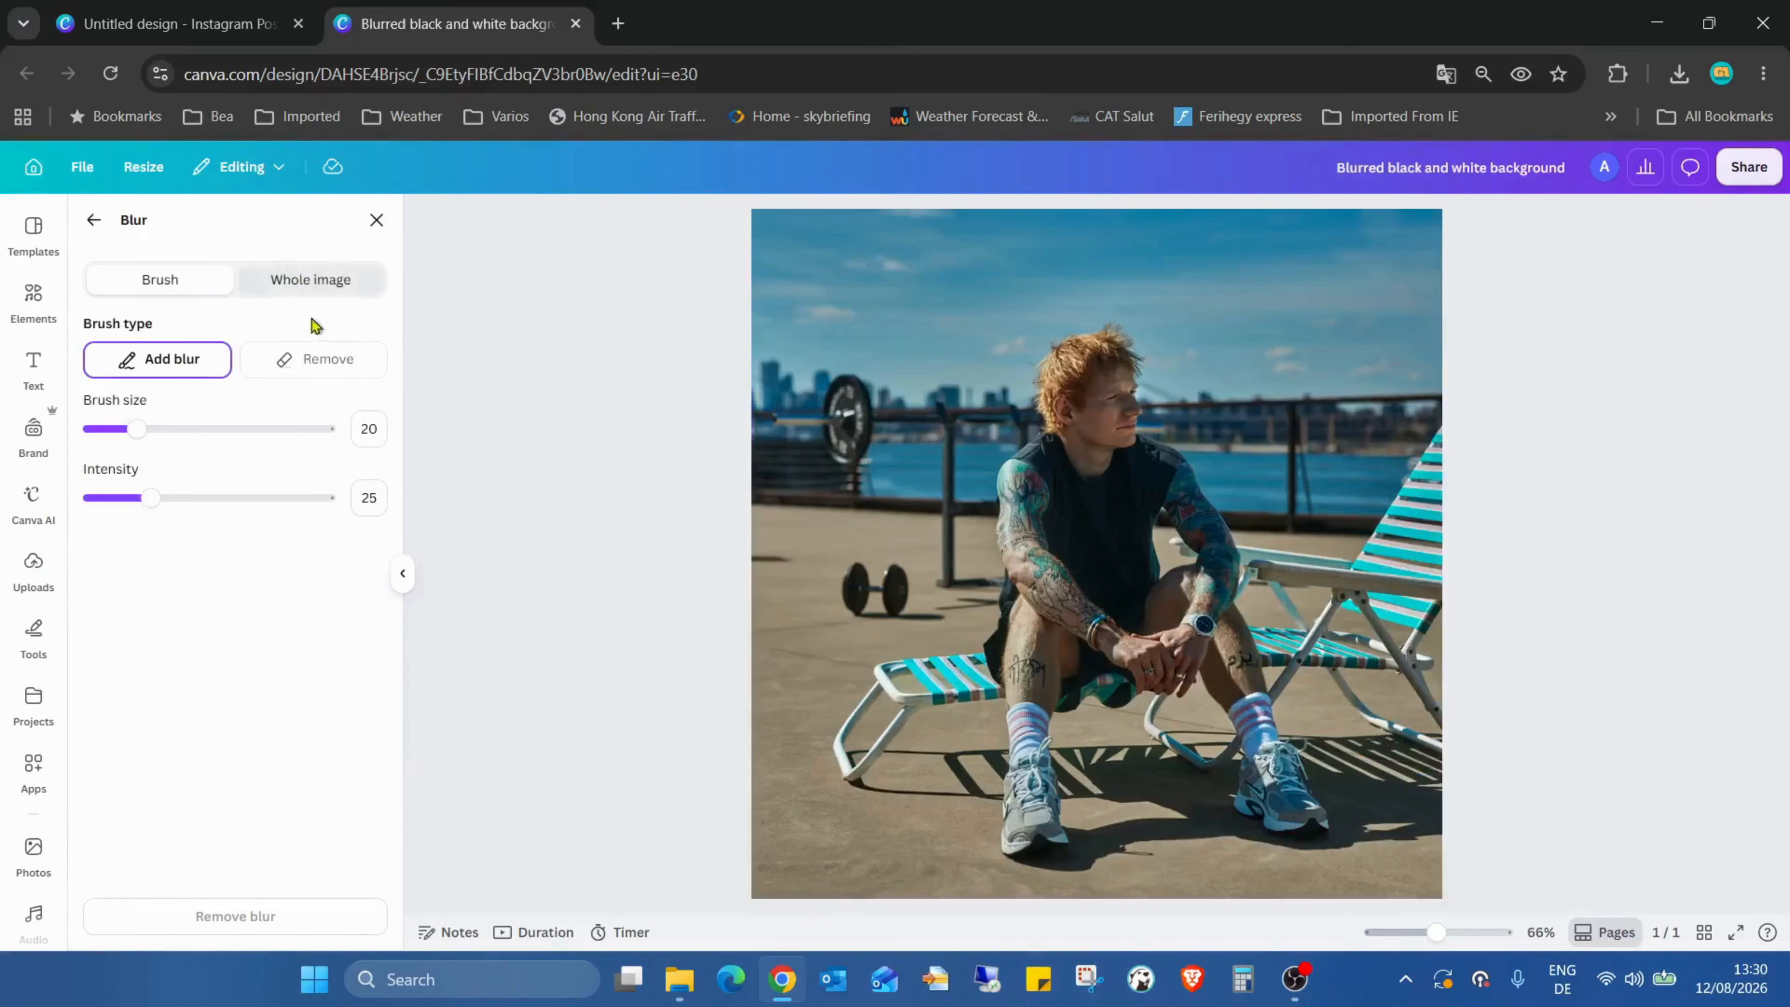
click(324, 282)
drag(139, 364, 194, 364)
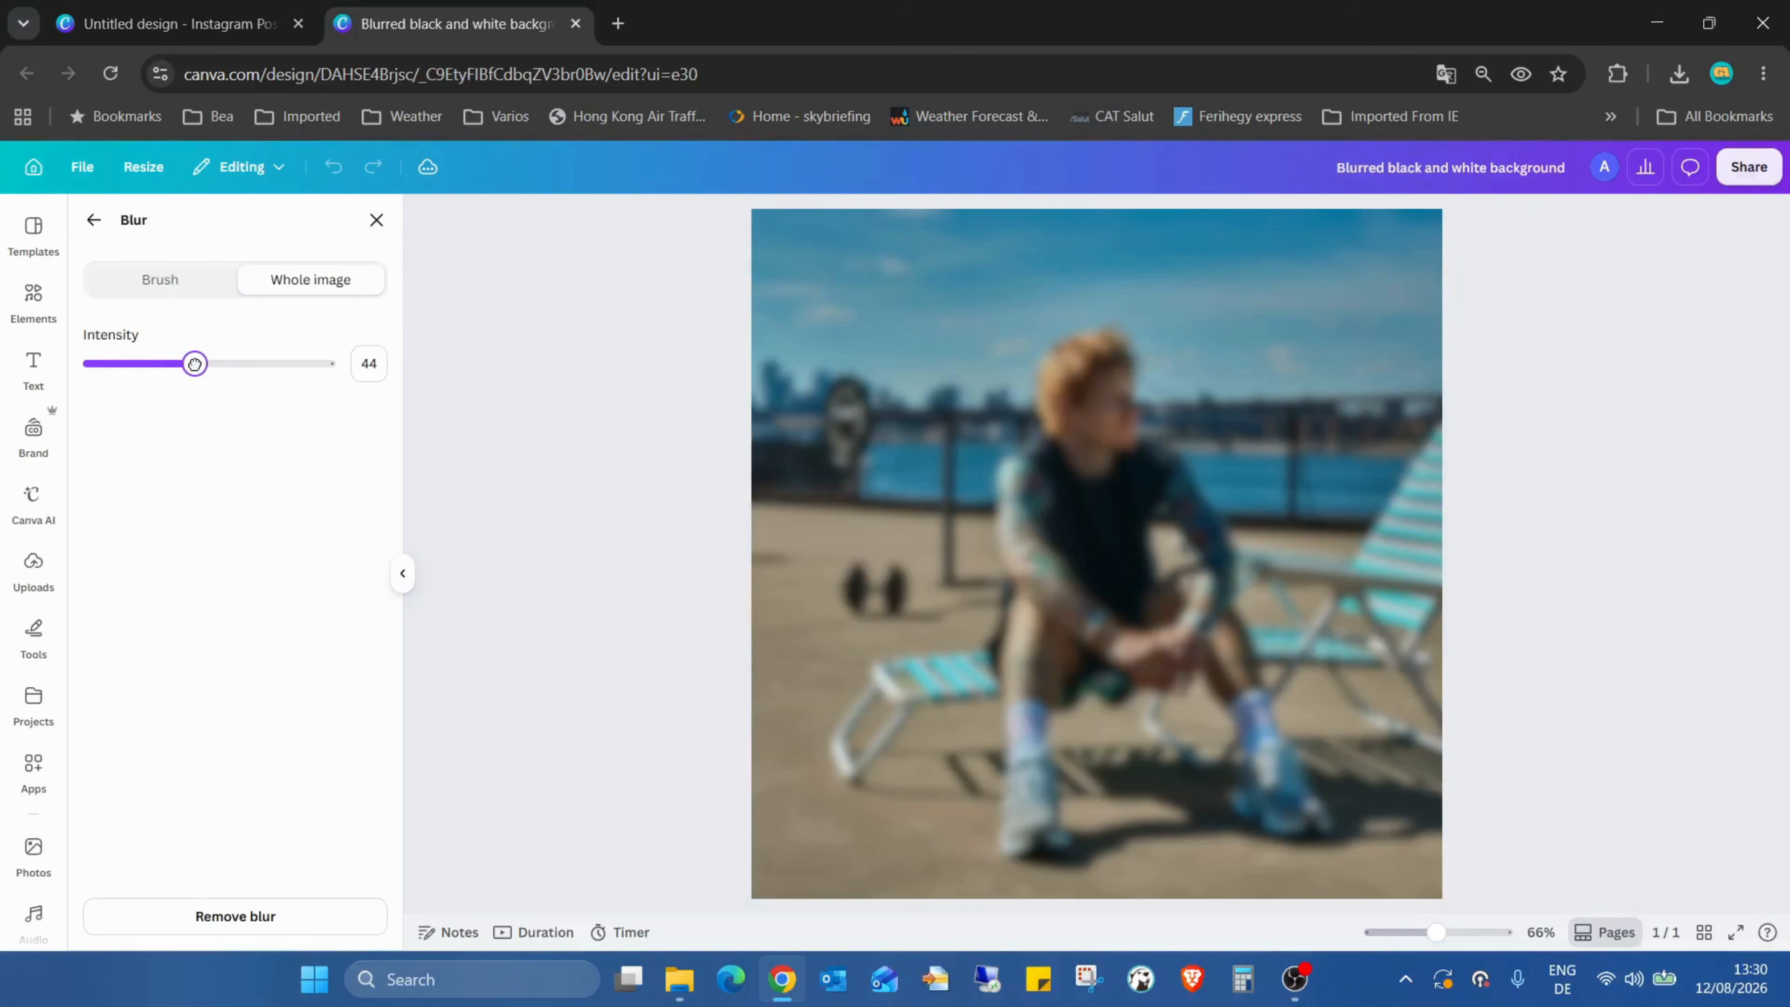
click(377, 219)
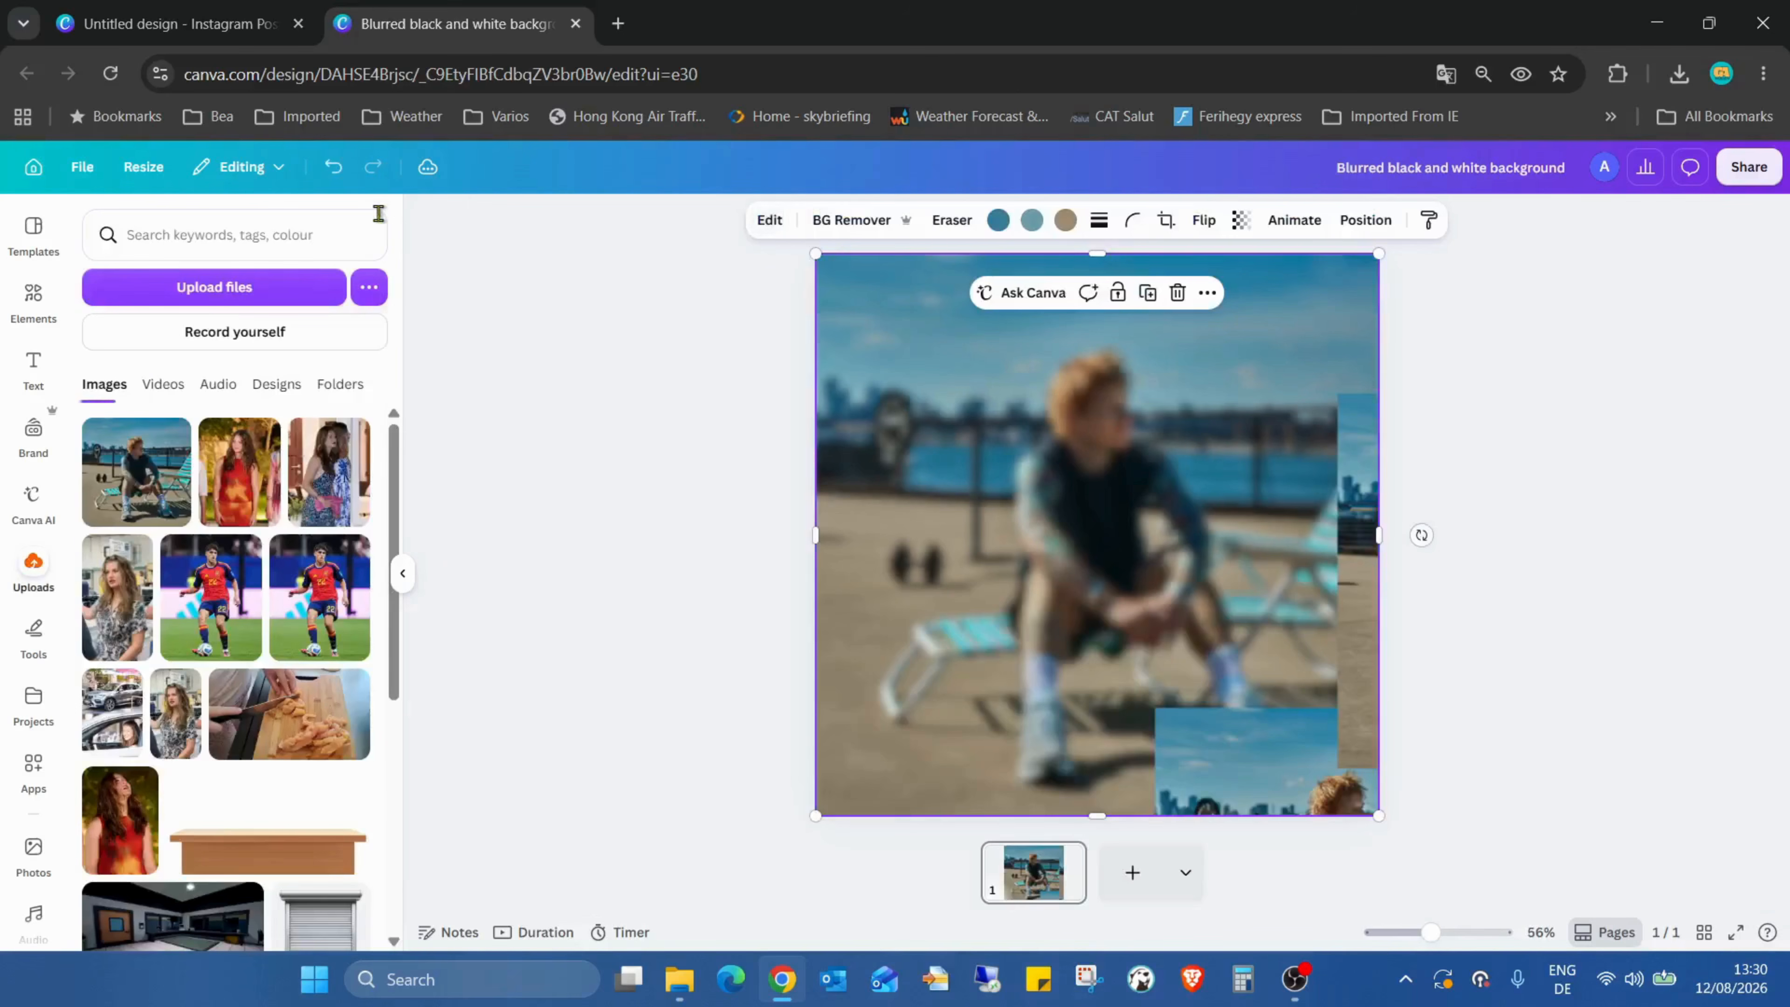
Step: Apply the Mono filter to the blurred photo
click(770, 223)
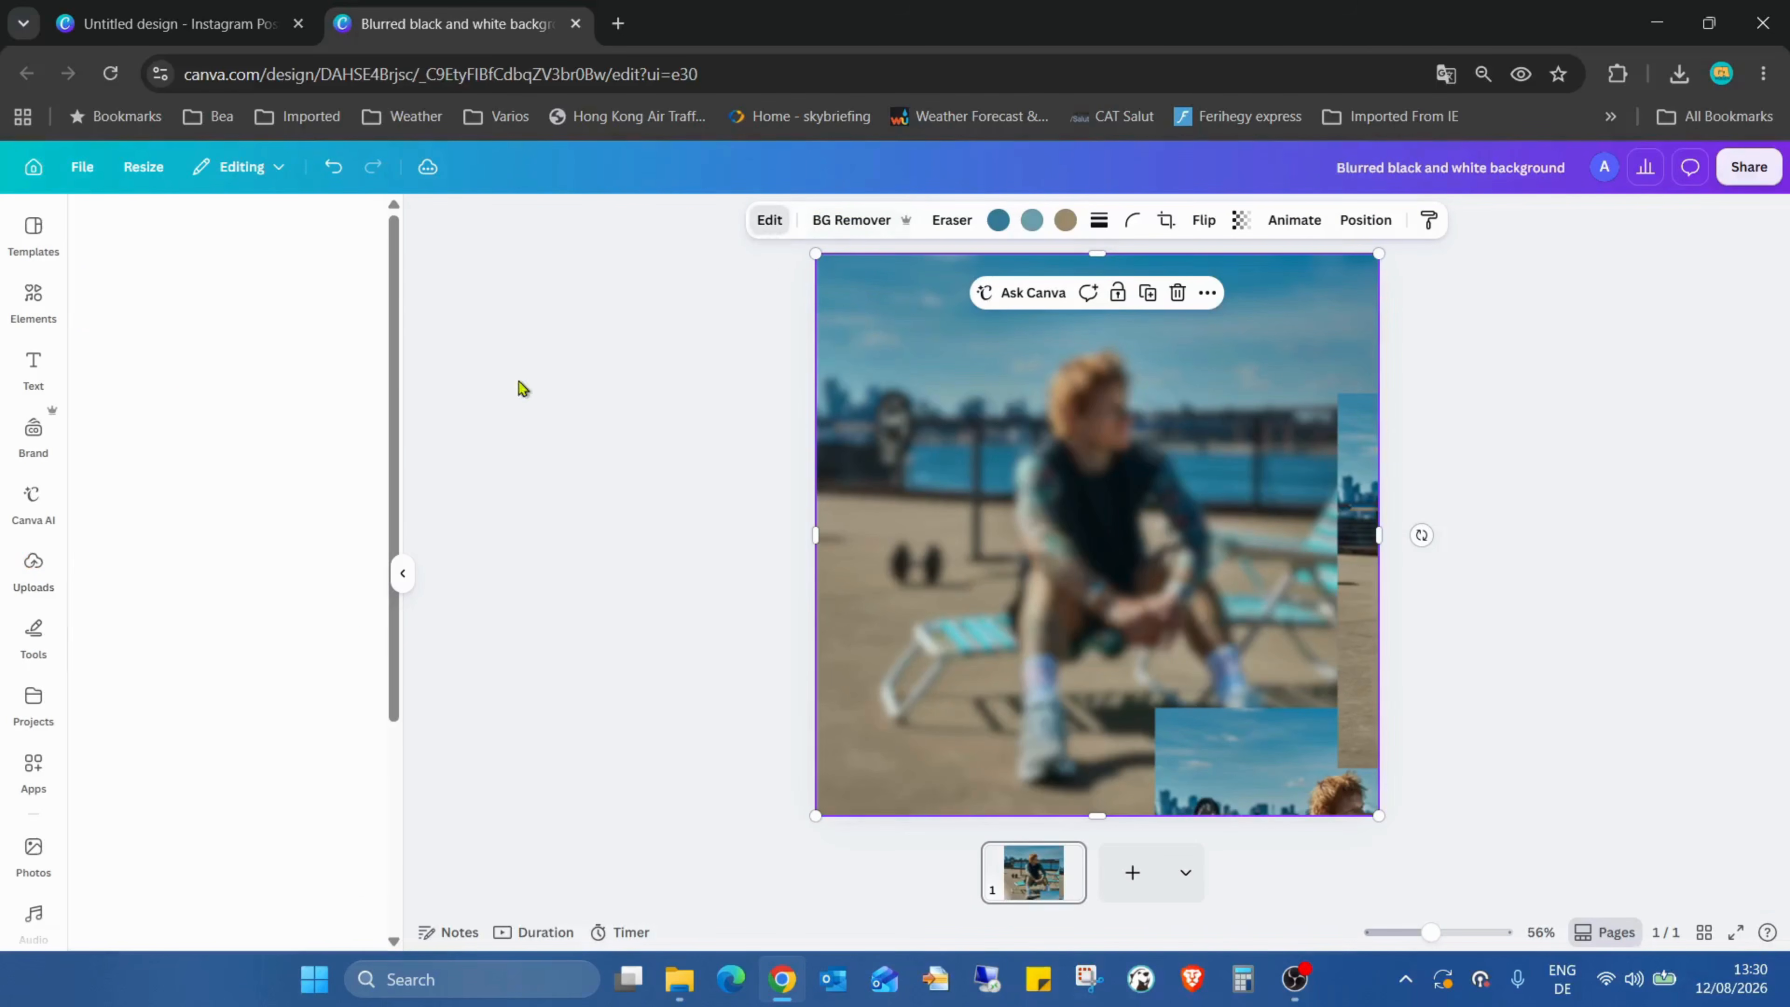
scroll(259, 556, down, 3)
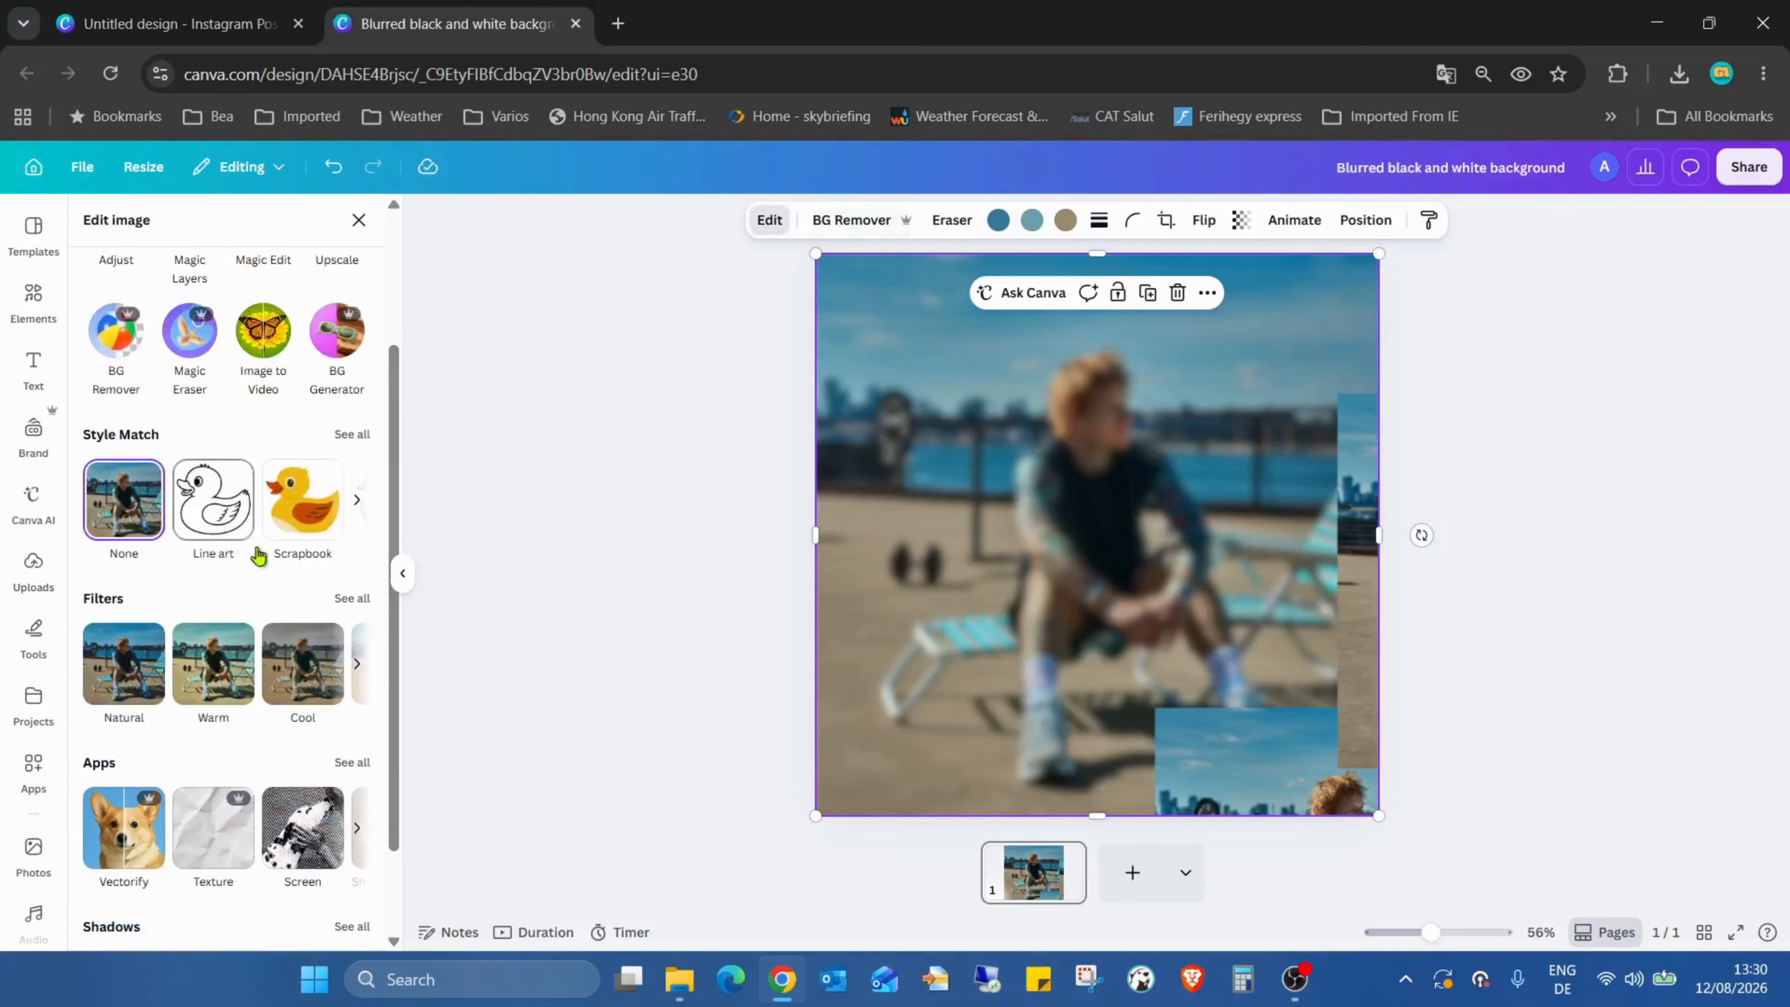
click(351, 598)
scroll(331, 494, down, 1)
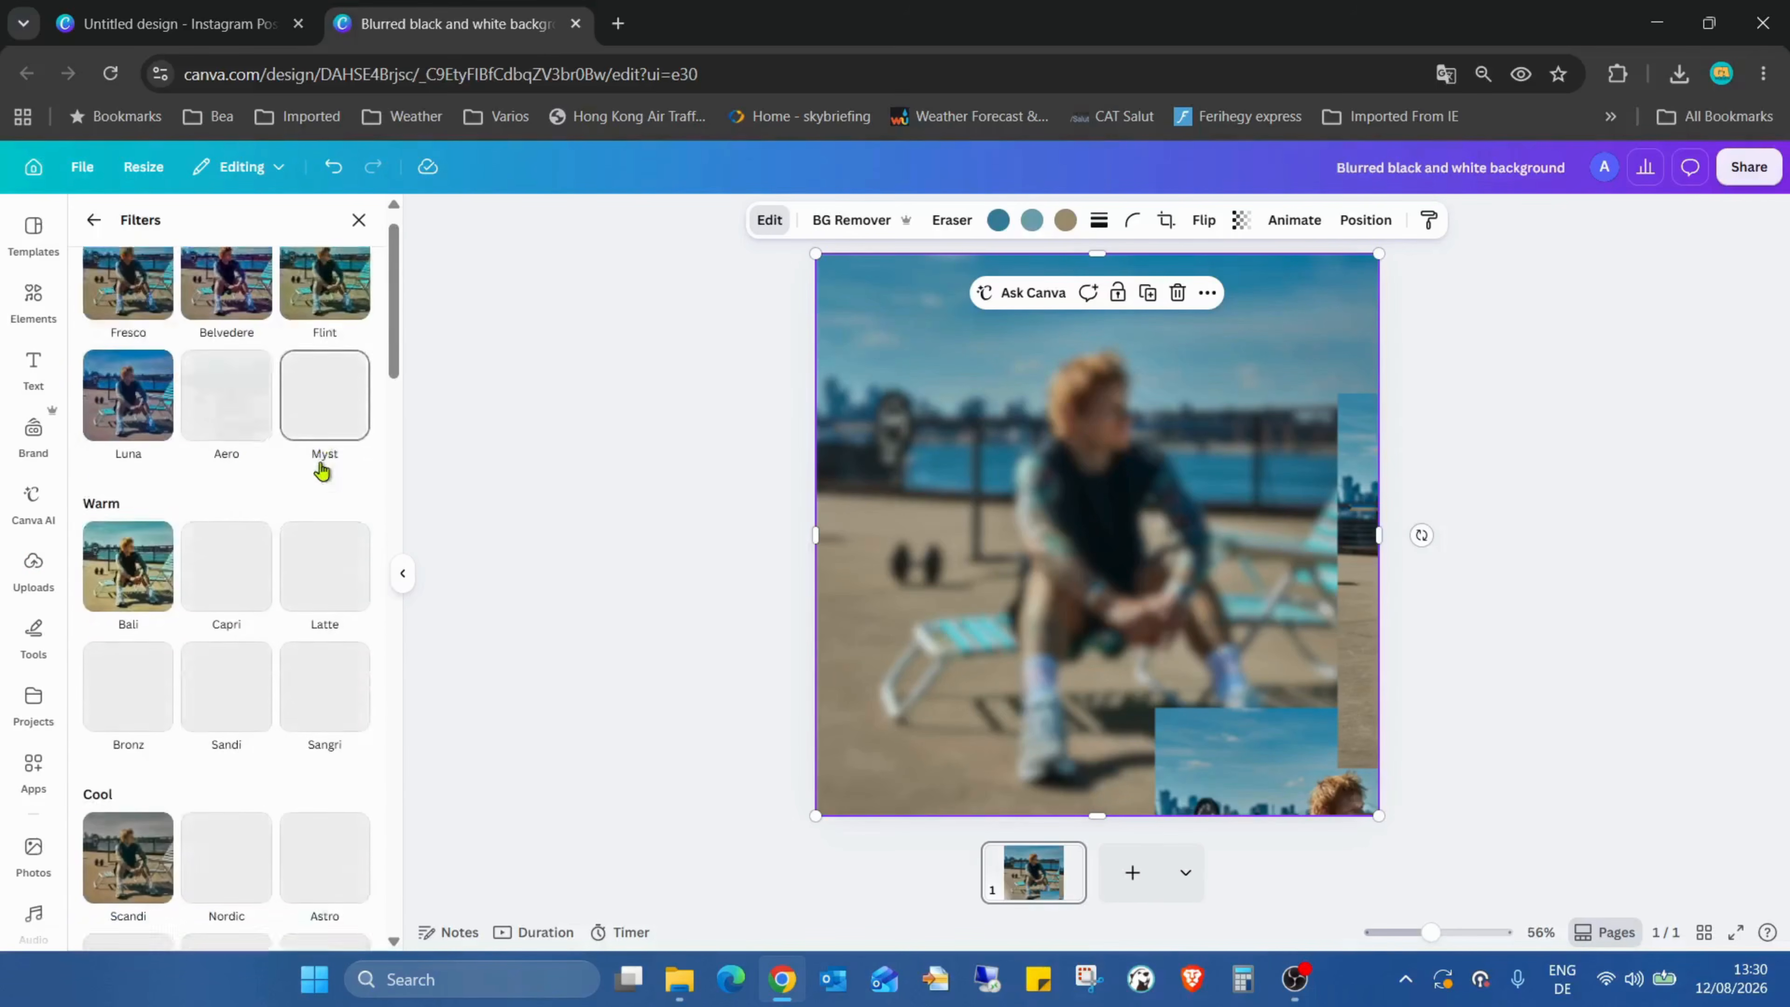
scroll(322, 470, down, 10)
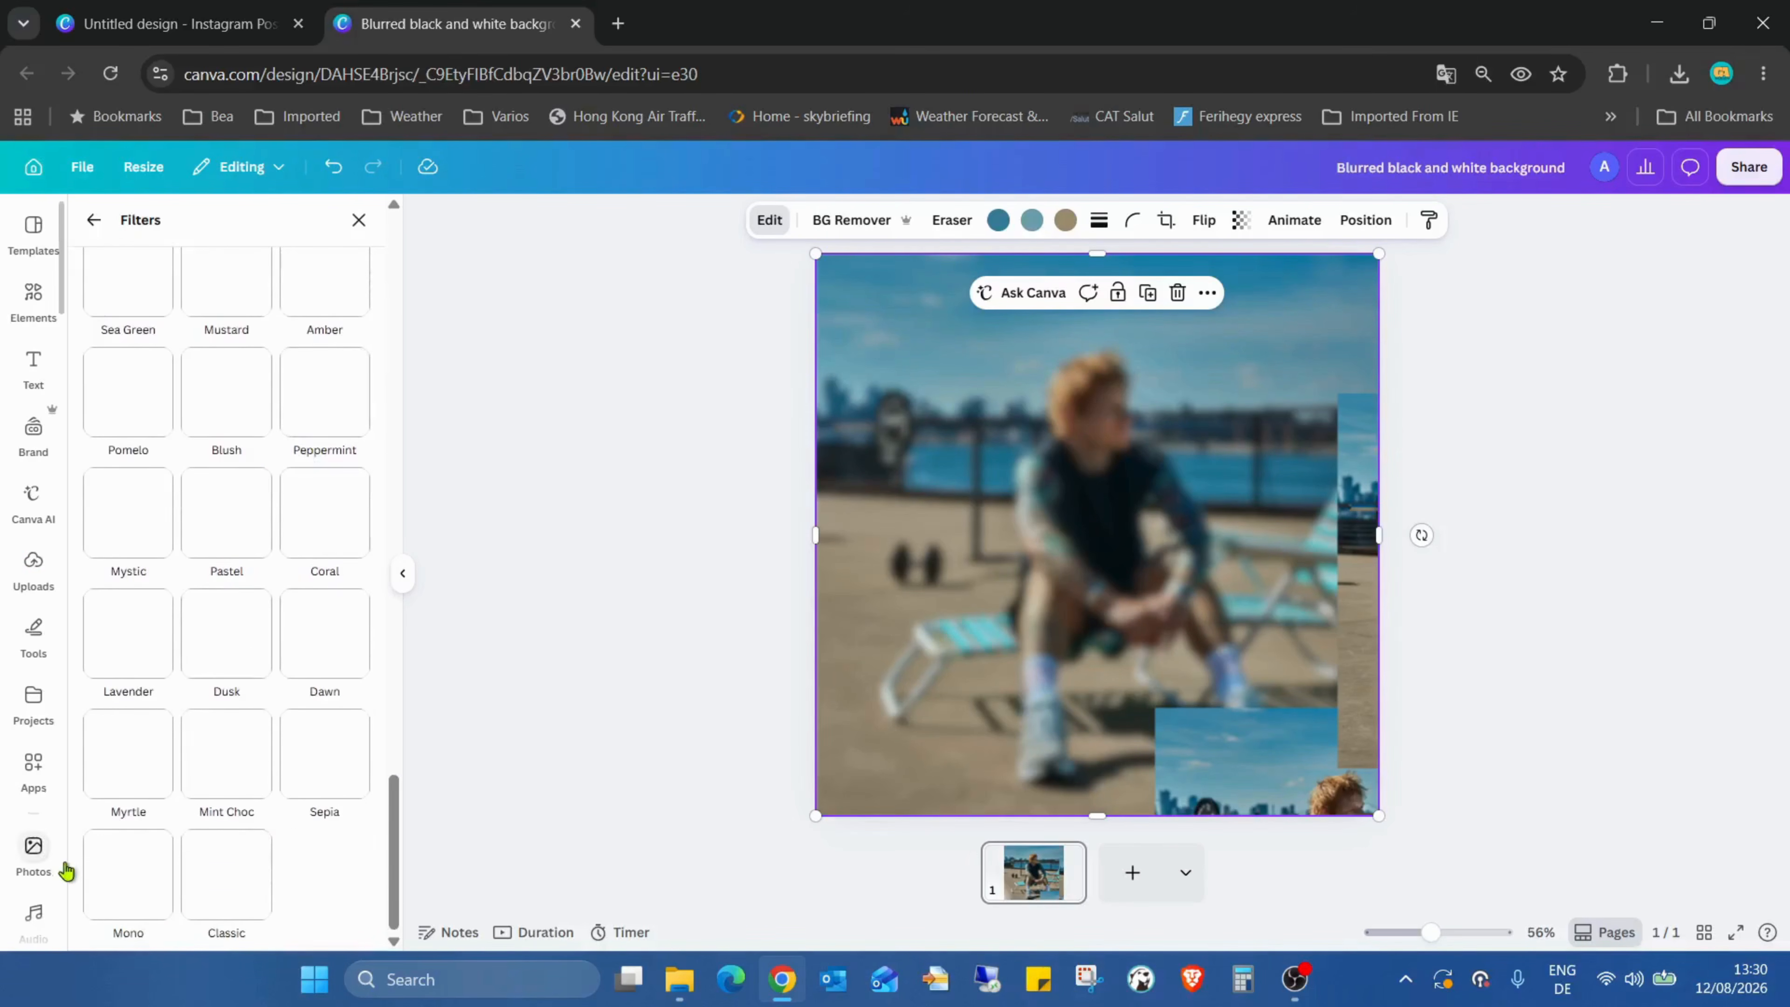
click(102, 853)
key(Escape)
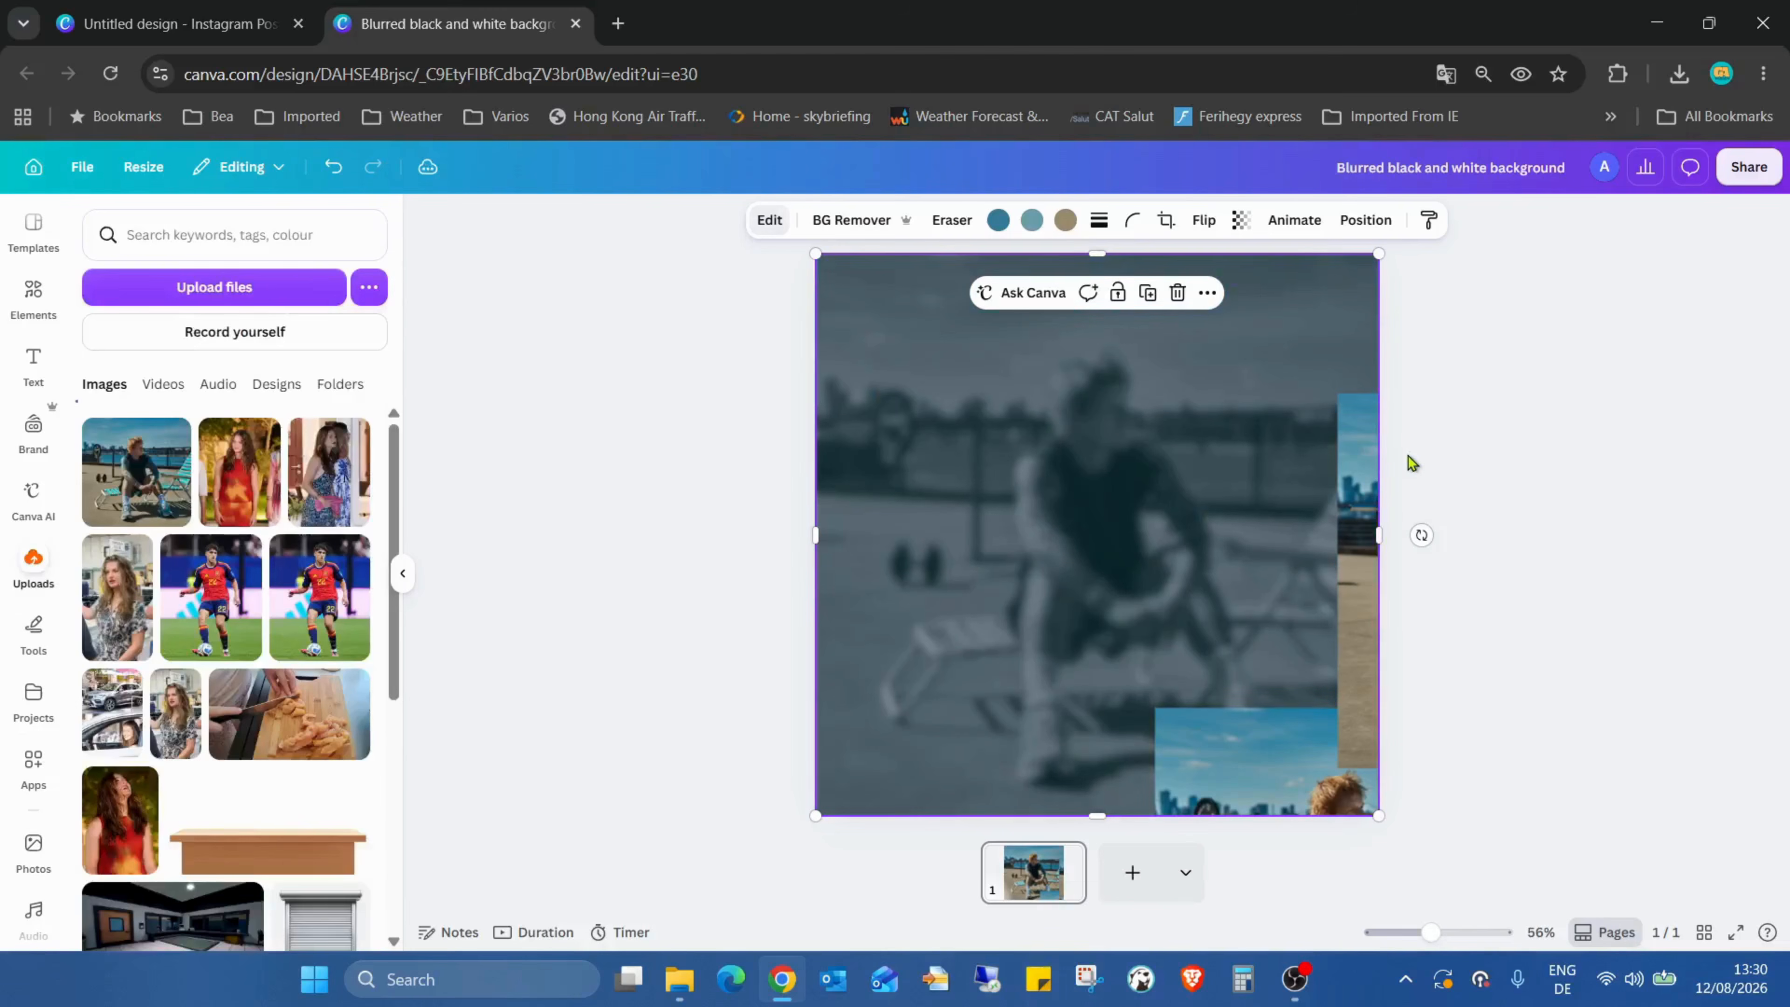
Step: Move a sharp copy to the page's top-left corner and scale it to cover the whole page
click(1411, 463)
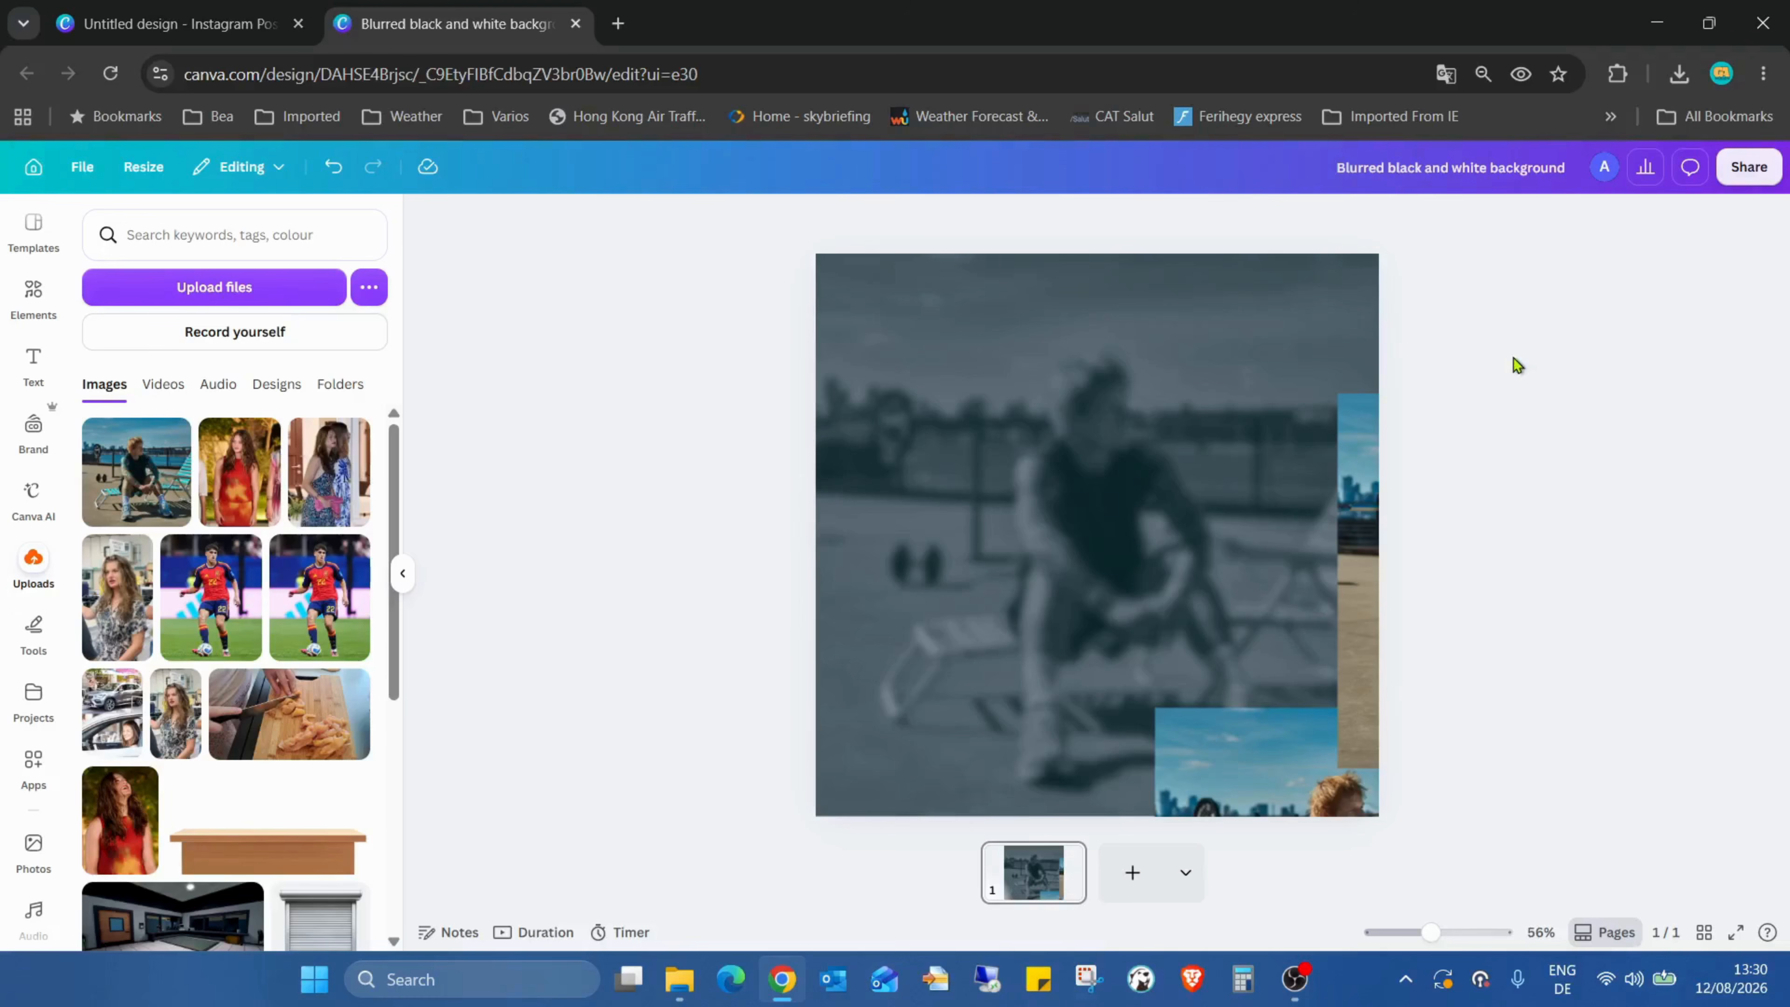
click(1225, 746)
drag(1236, 771, 888, 307)
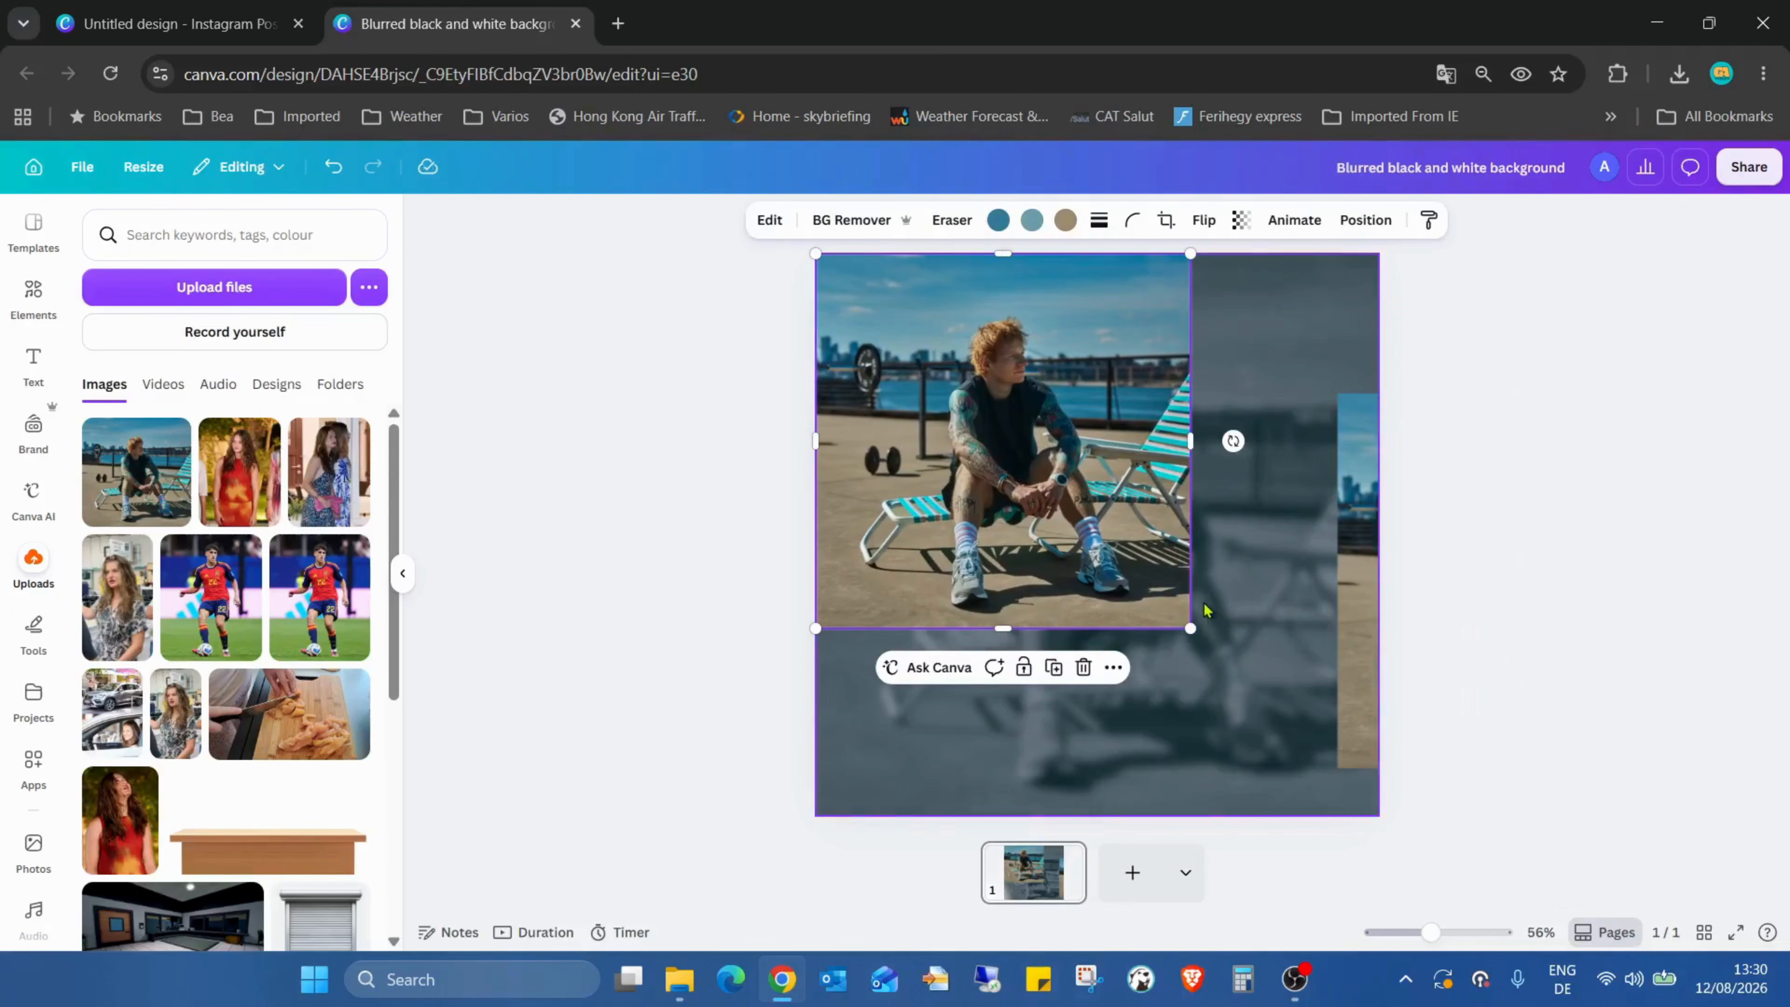
drag(1191, 628, 1380, 814)
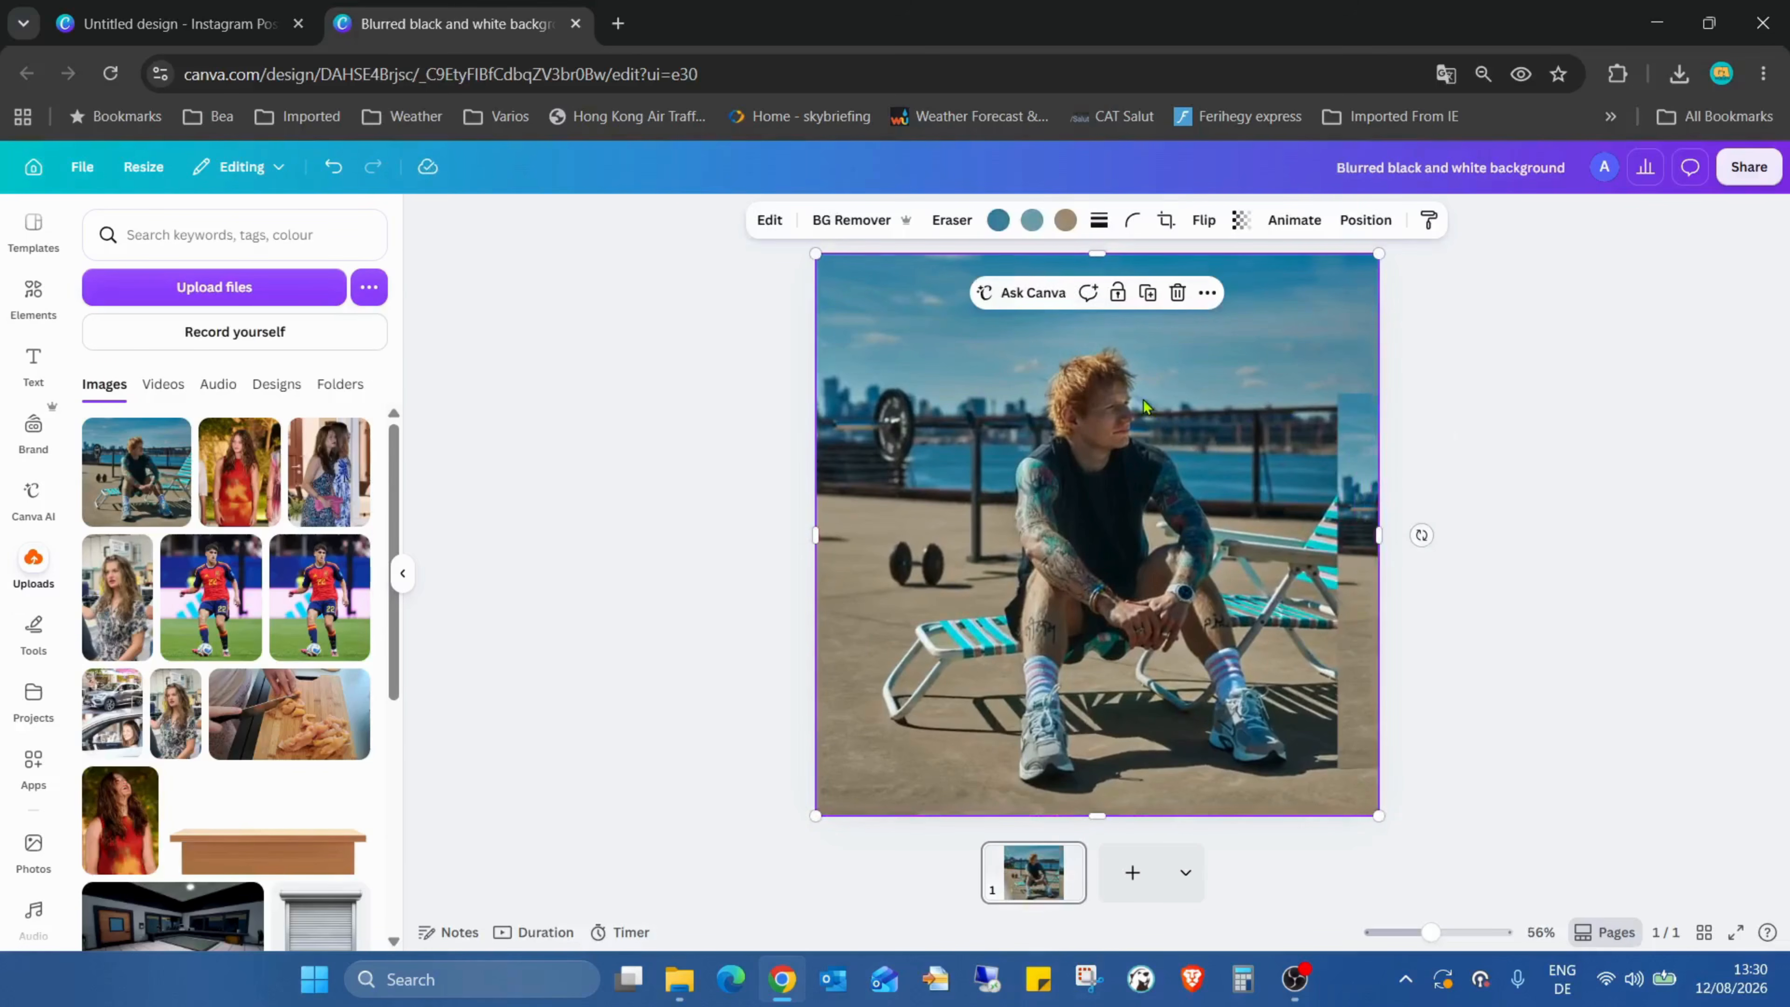
Step: Try the BG Remover on the sharp copy and undo it along with the accidental moves
click(855, 221)
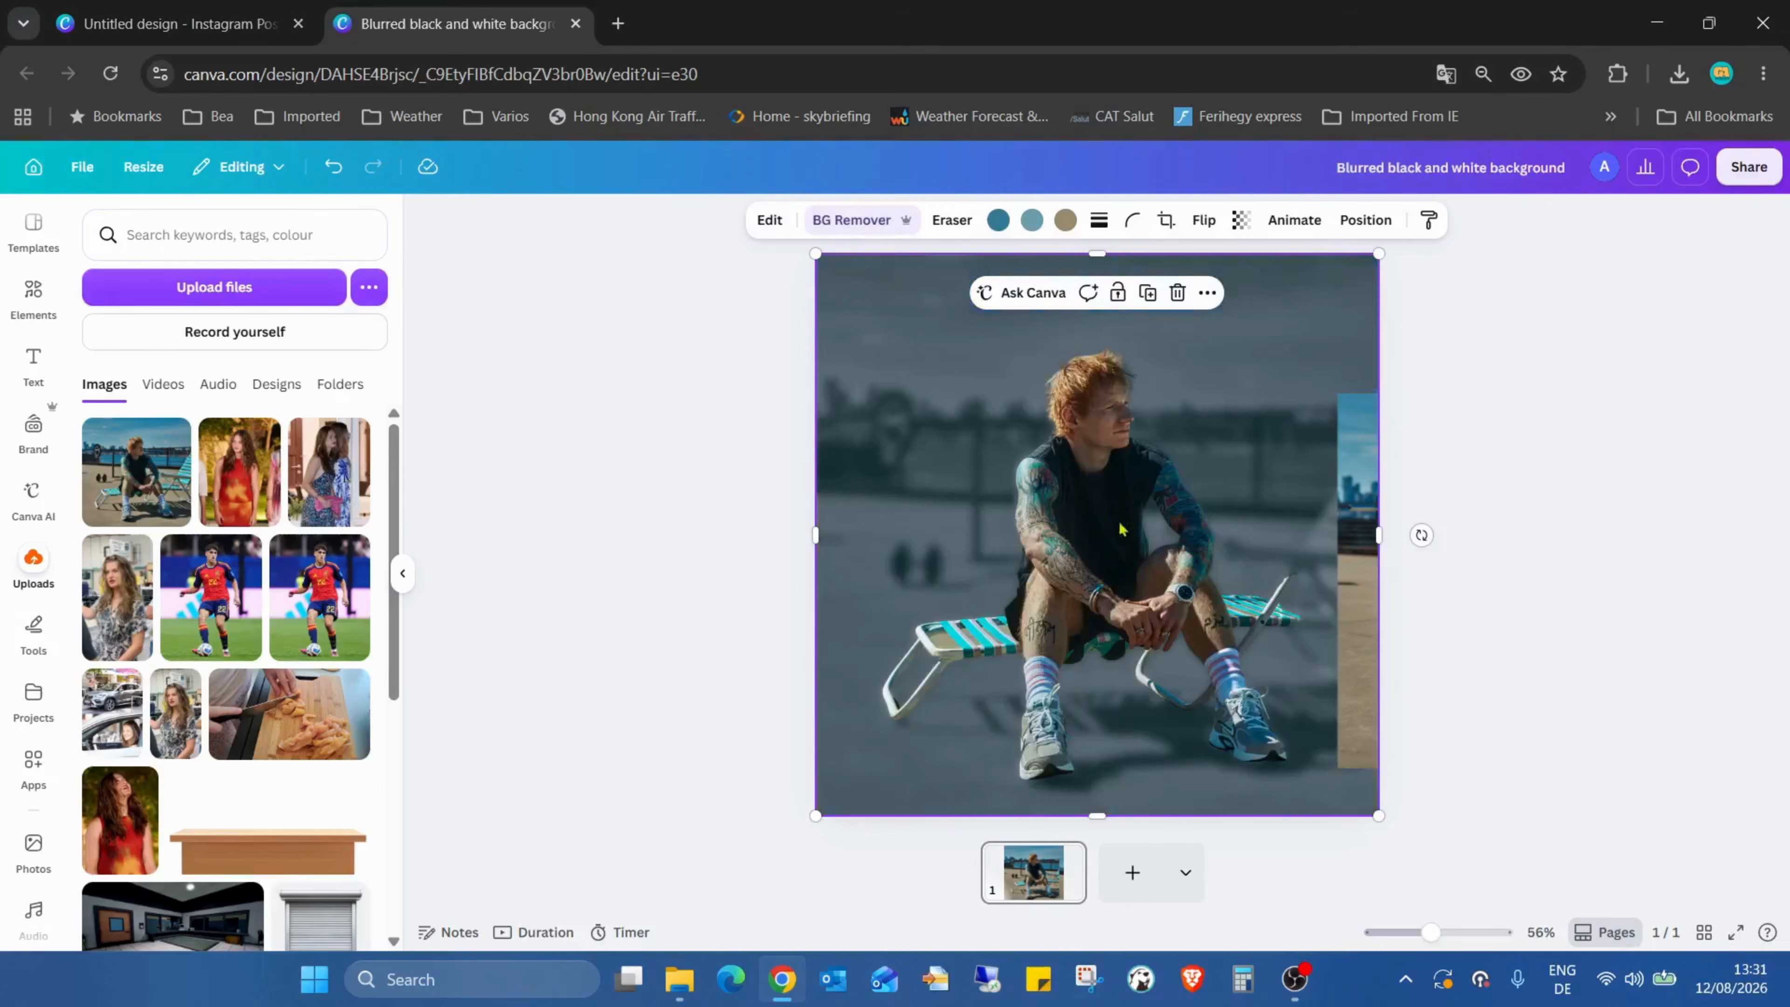
drag(1367, 585, 1139, 435)
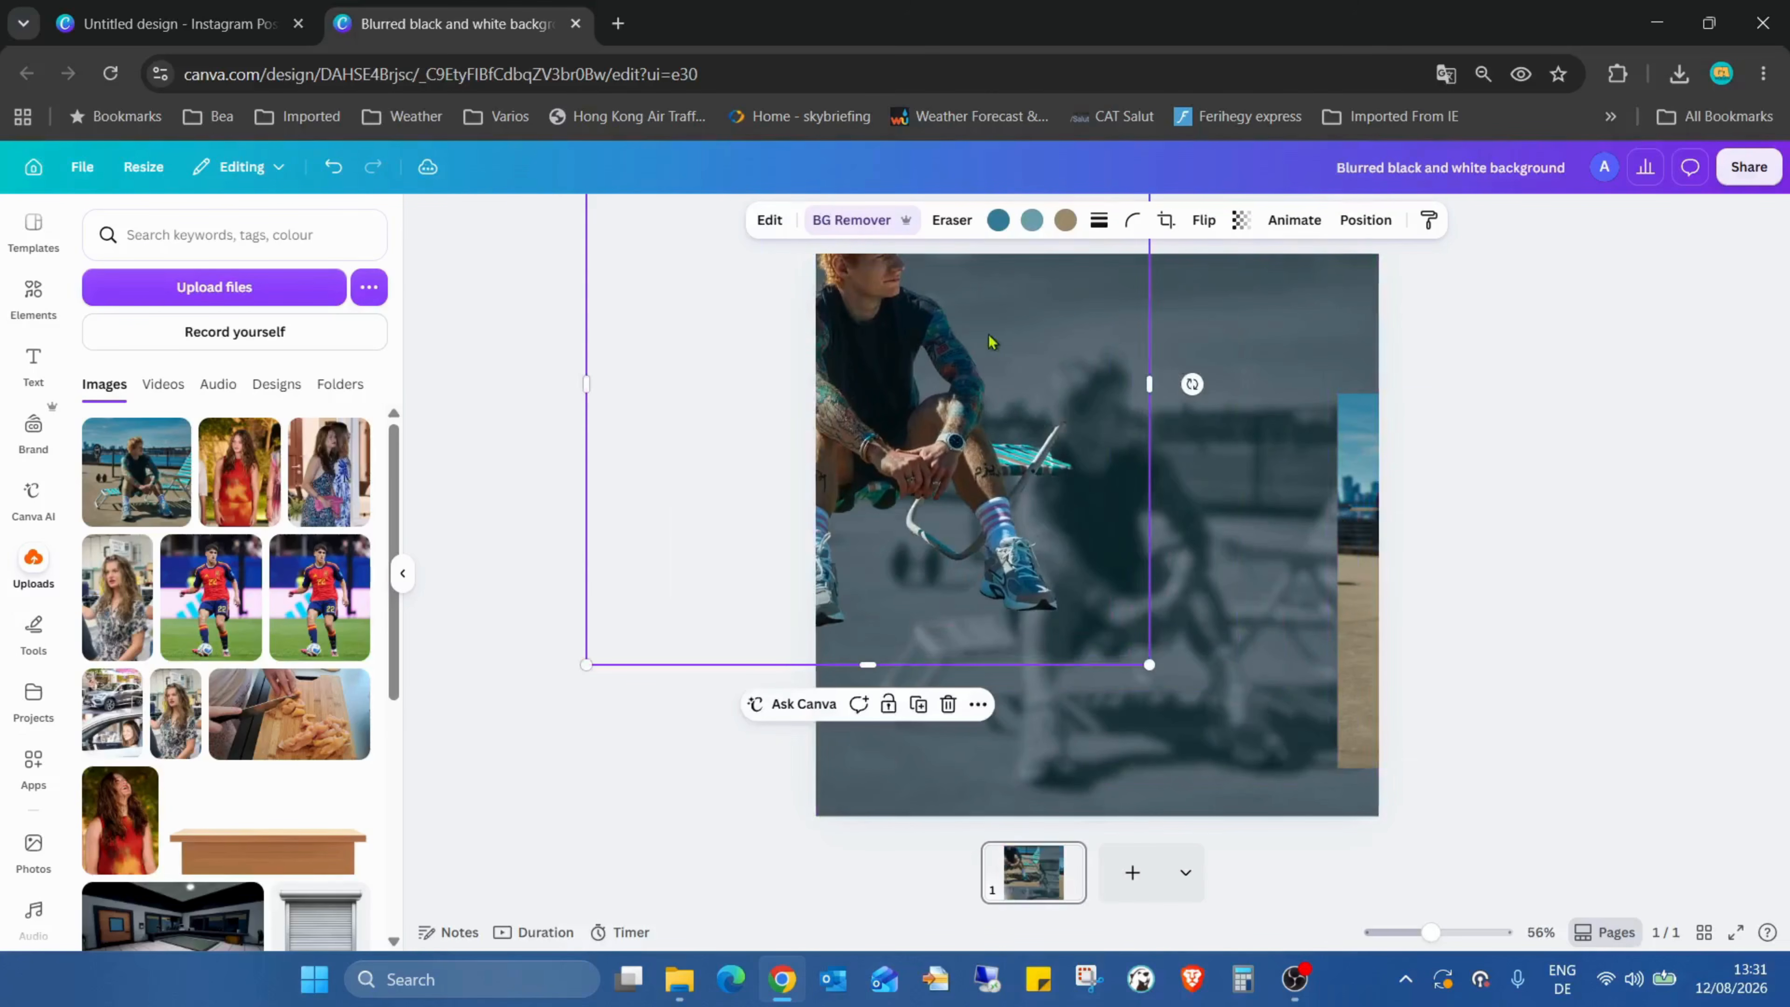
click(333, 168)
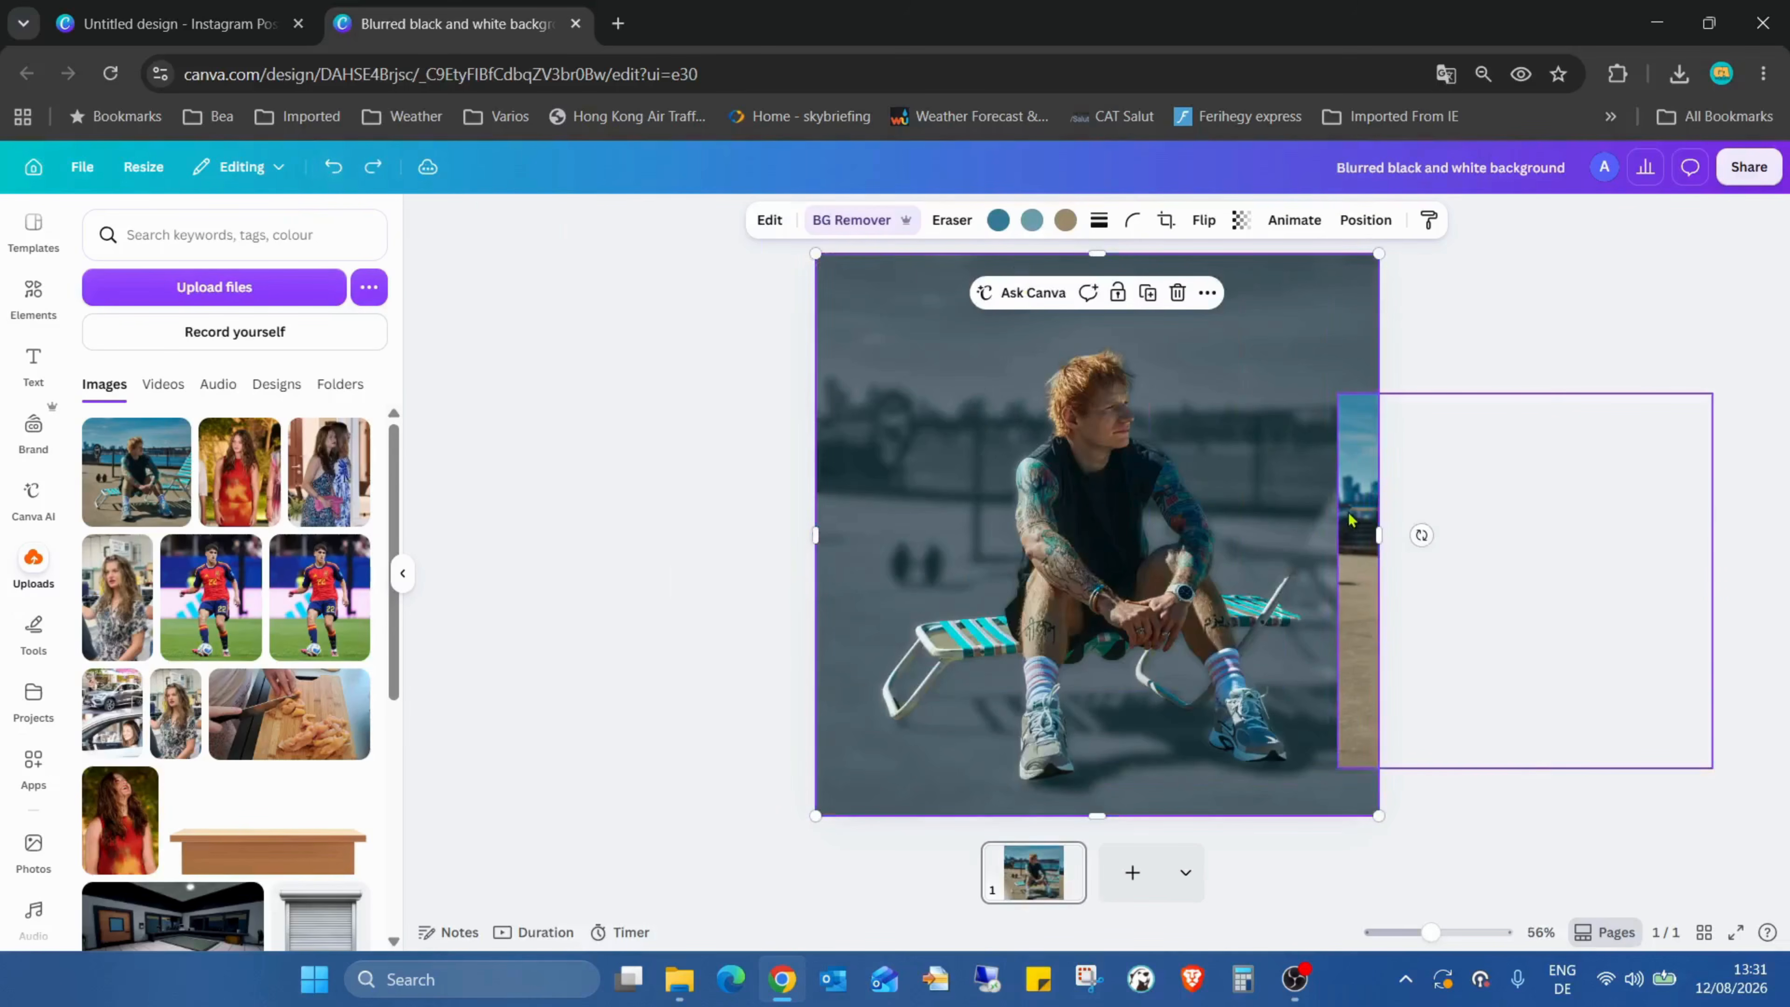
drag(1350, 520, 742, 411)
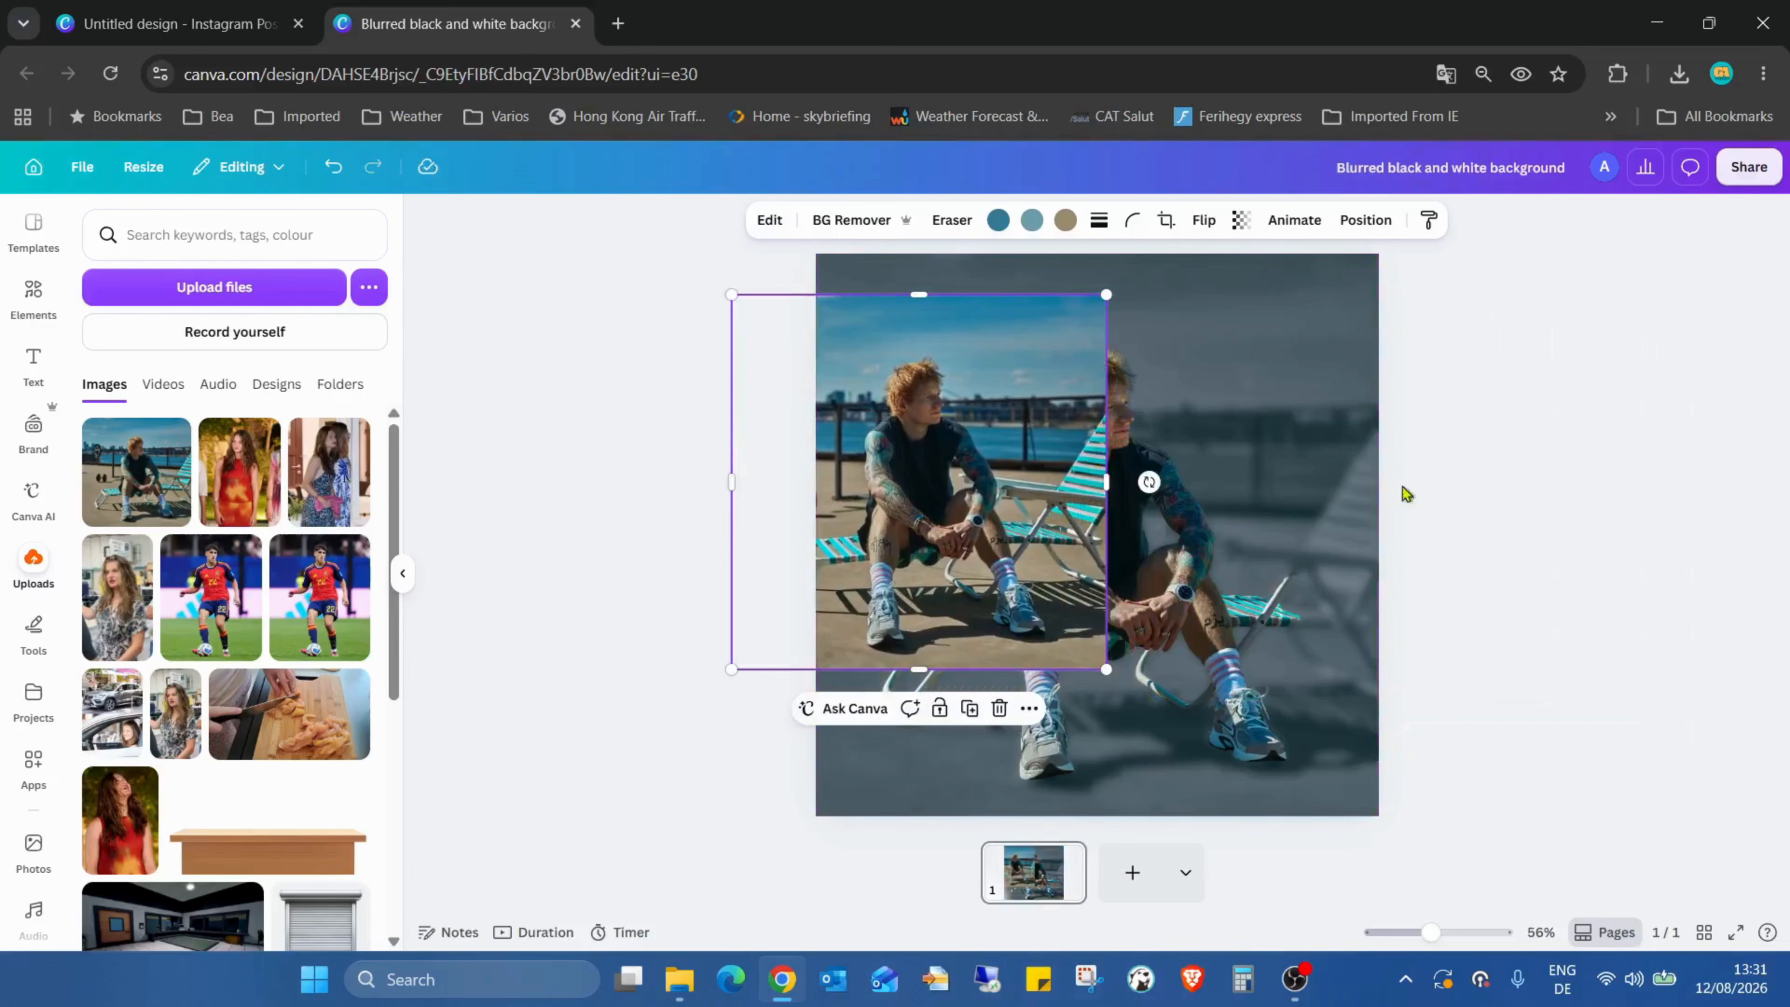
drag(990, 434, 1590, 573)
click(895, 383)
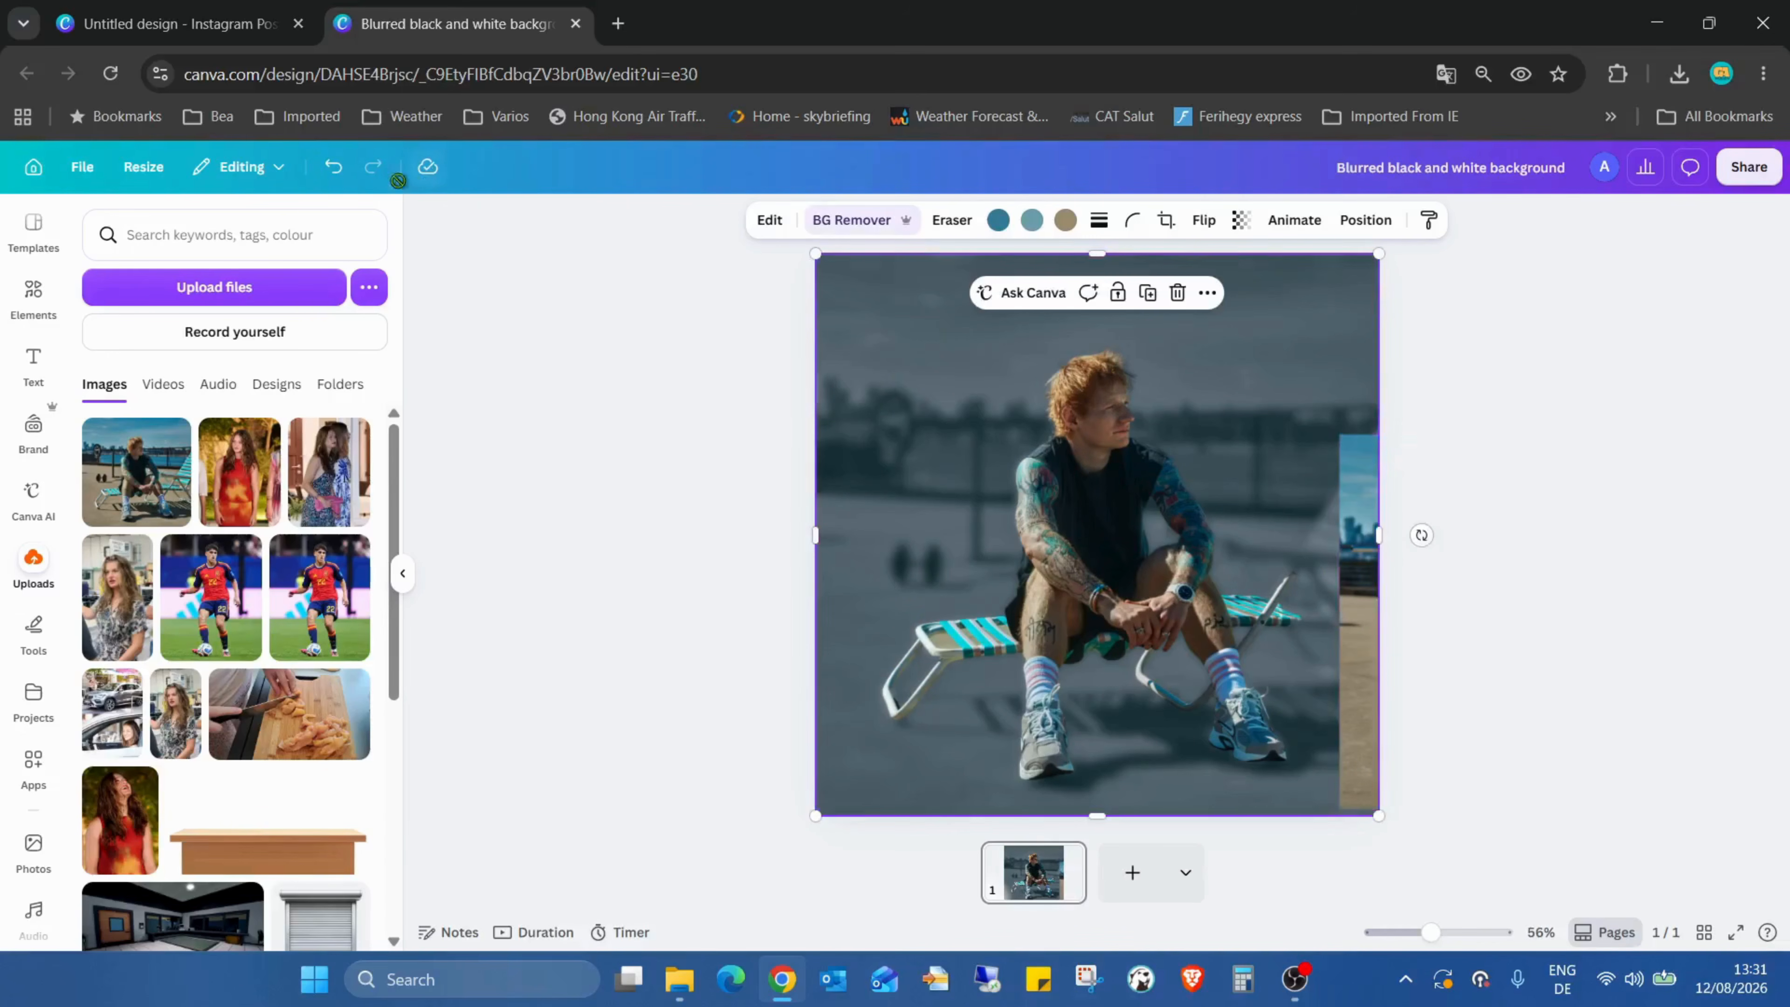
click(333, 168)
click(333, 169)
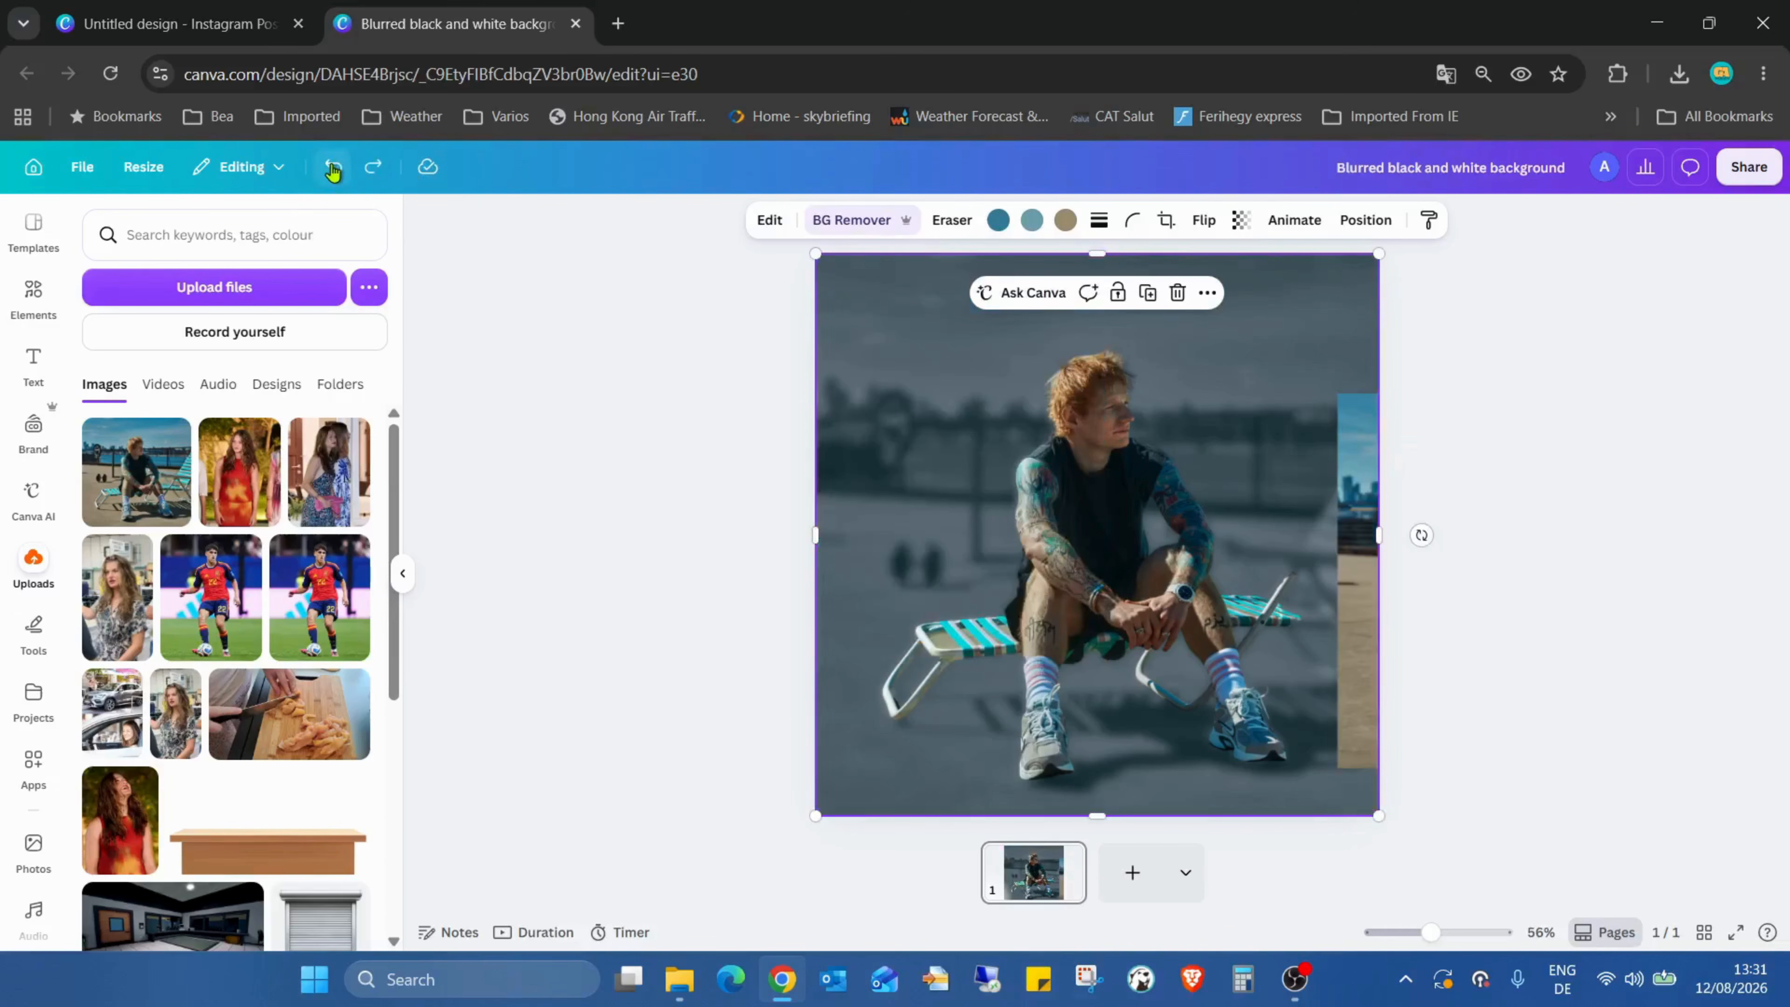
click(333, 168)
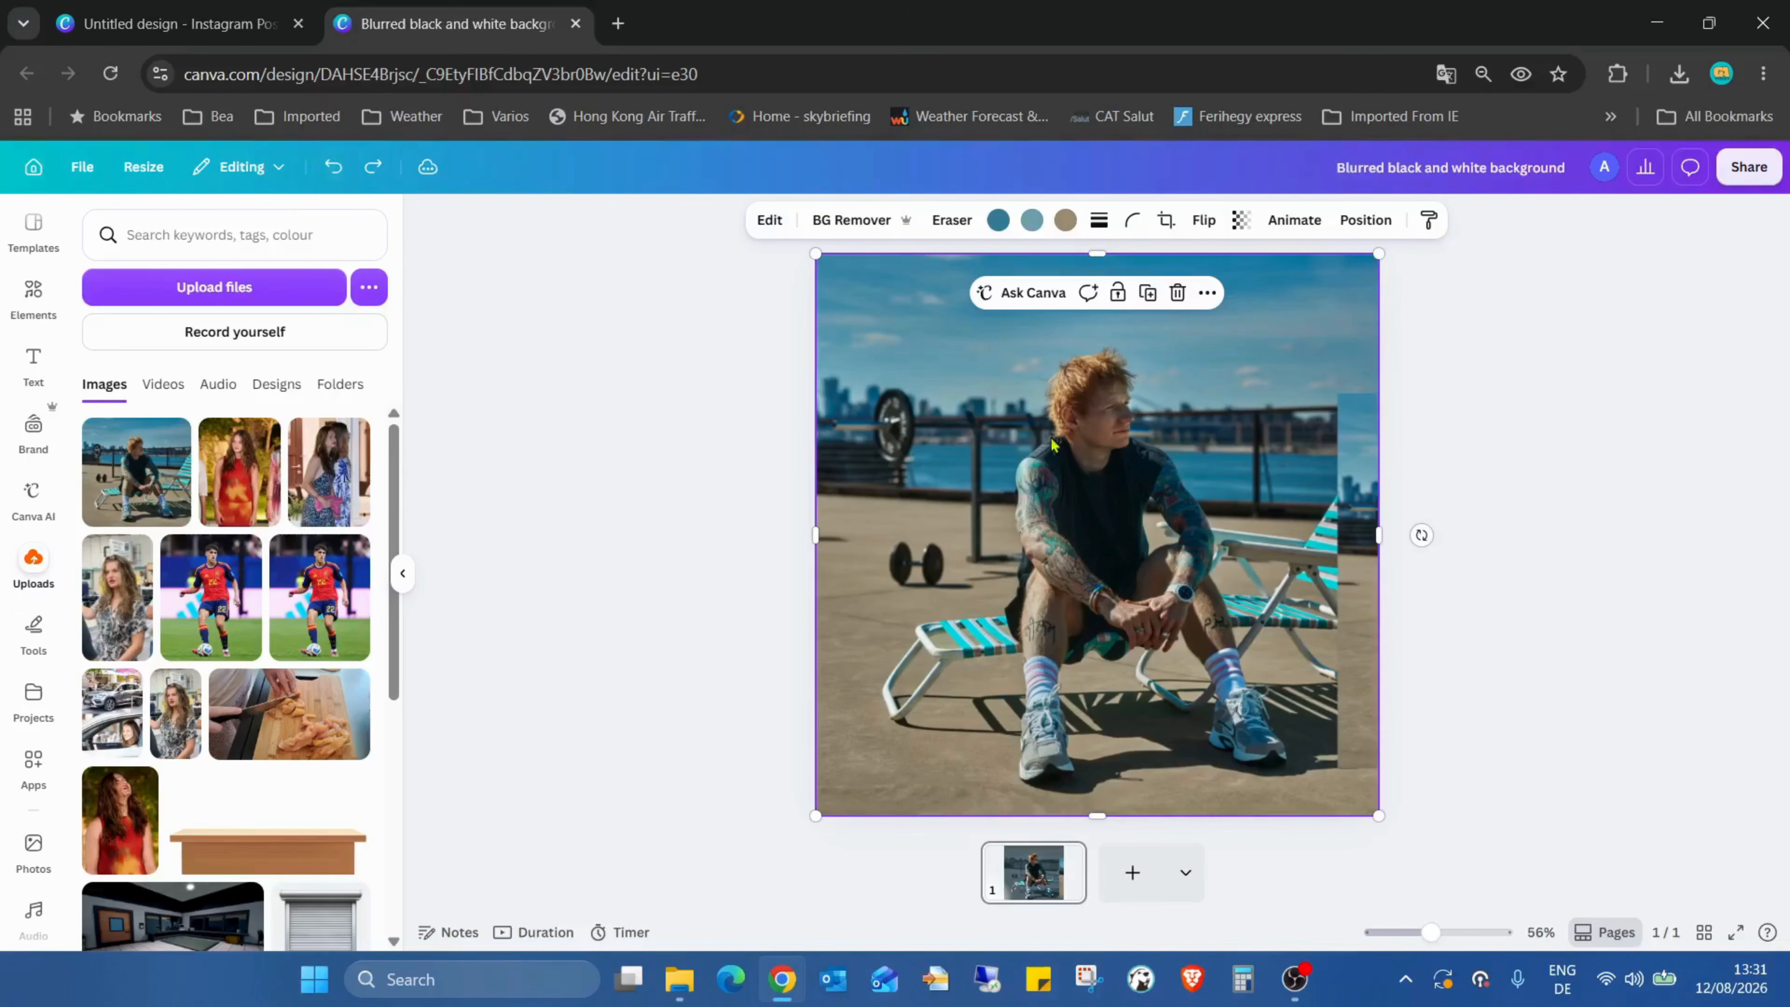
Step: Set the sharp copy's transparency to 29
click(1244, 224)
drag(1285, 296, 1186, 295)
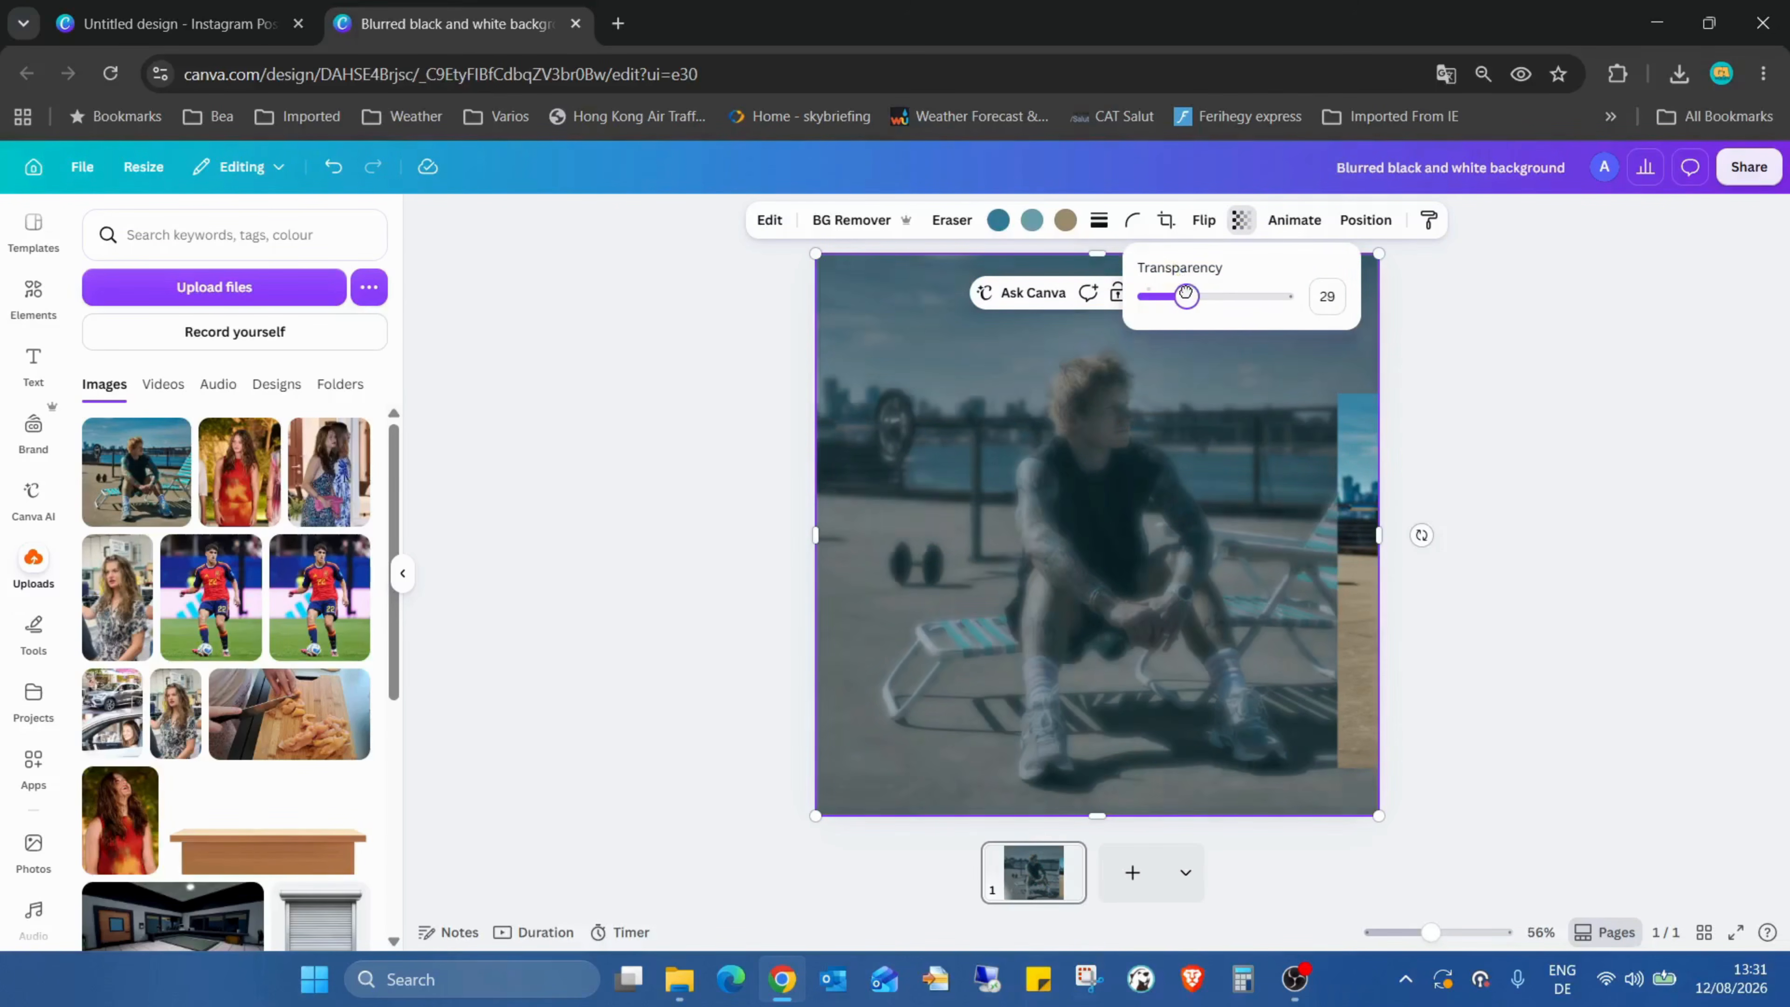
Step: Move the remaining sharp copy to the top-left corner and scale it to cover the page
click(1329, 477)
drag(1329, 477, 805, 337)
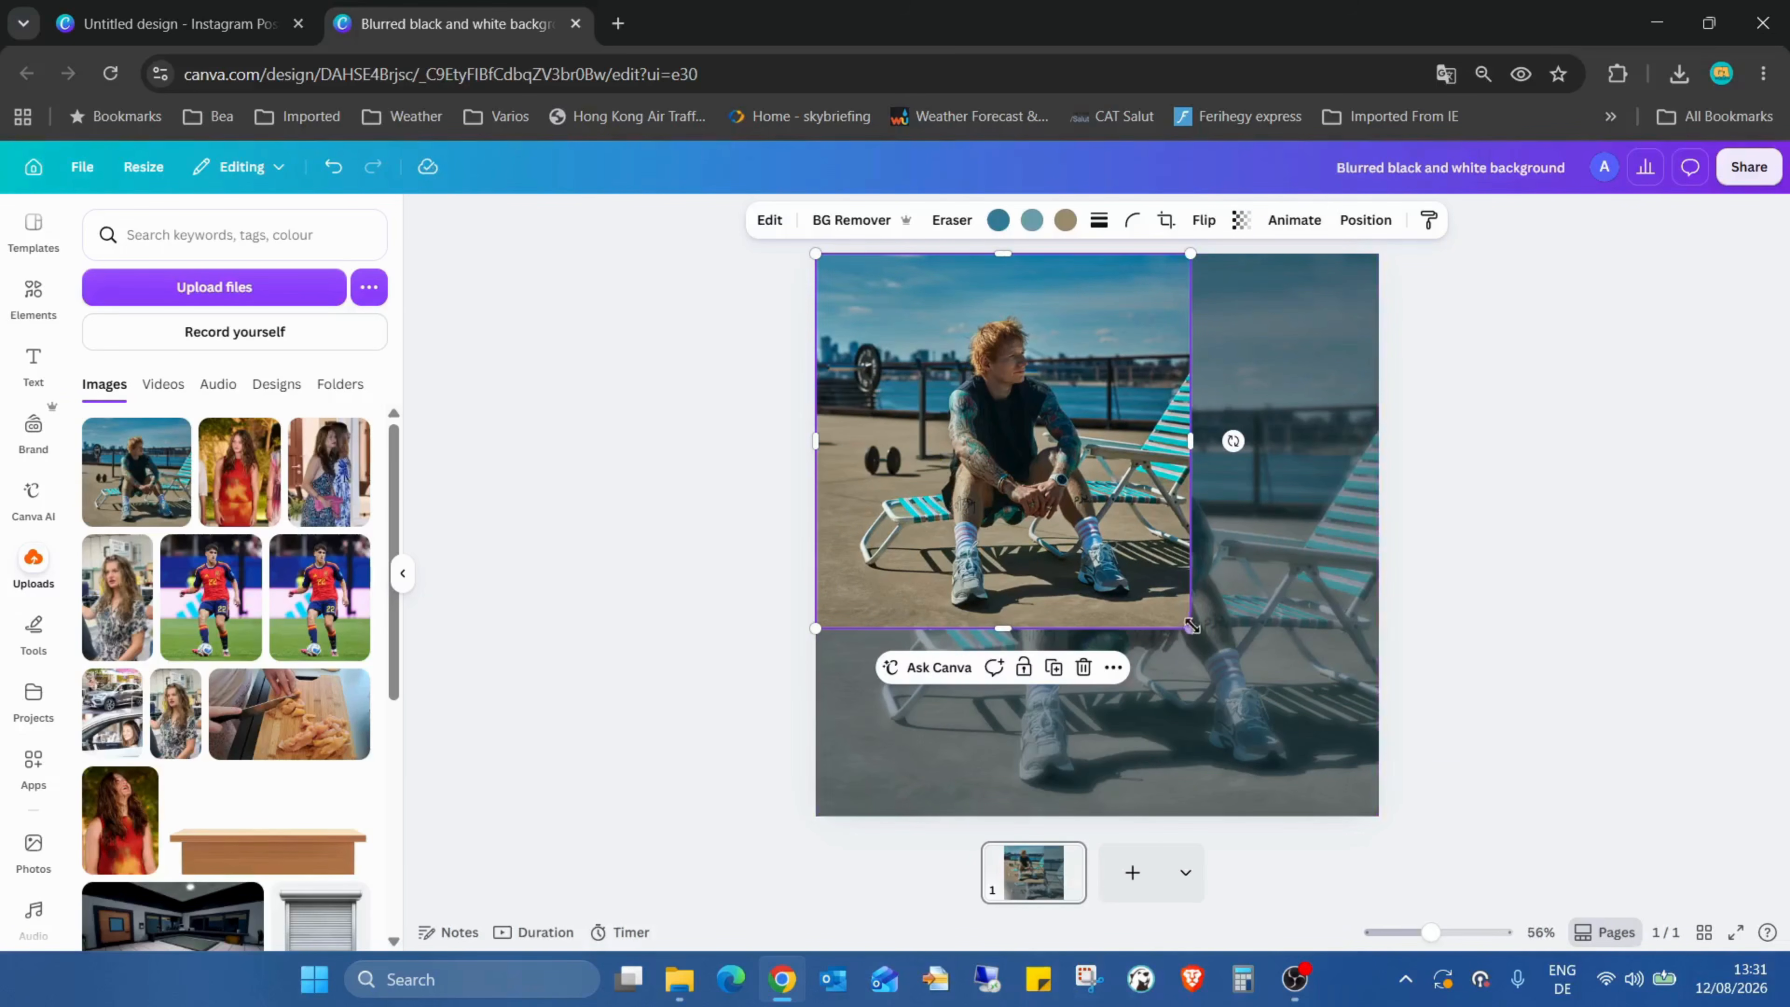
drag(1191, 625, 1392, 804)
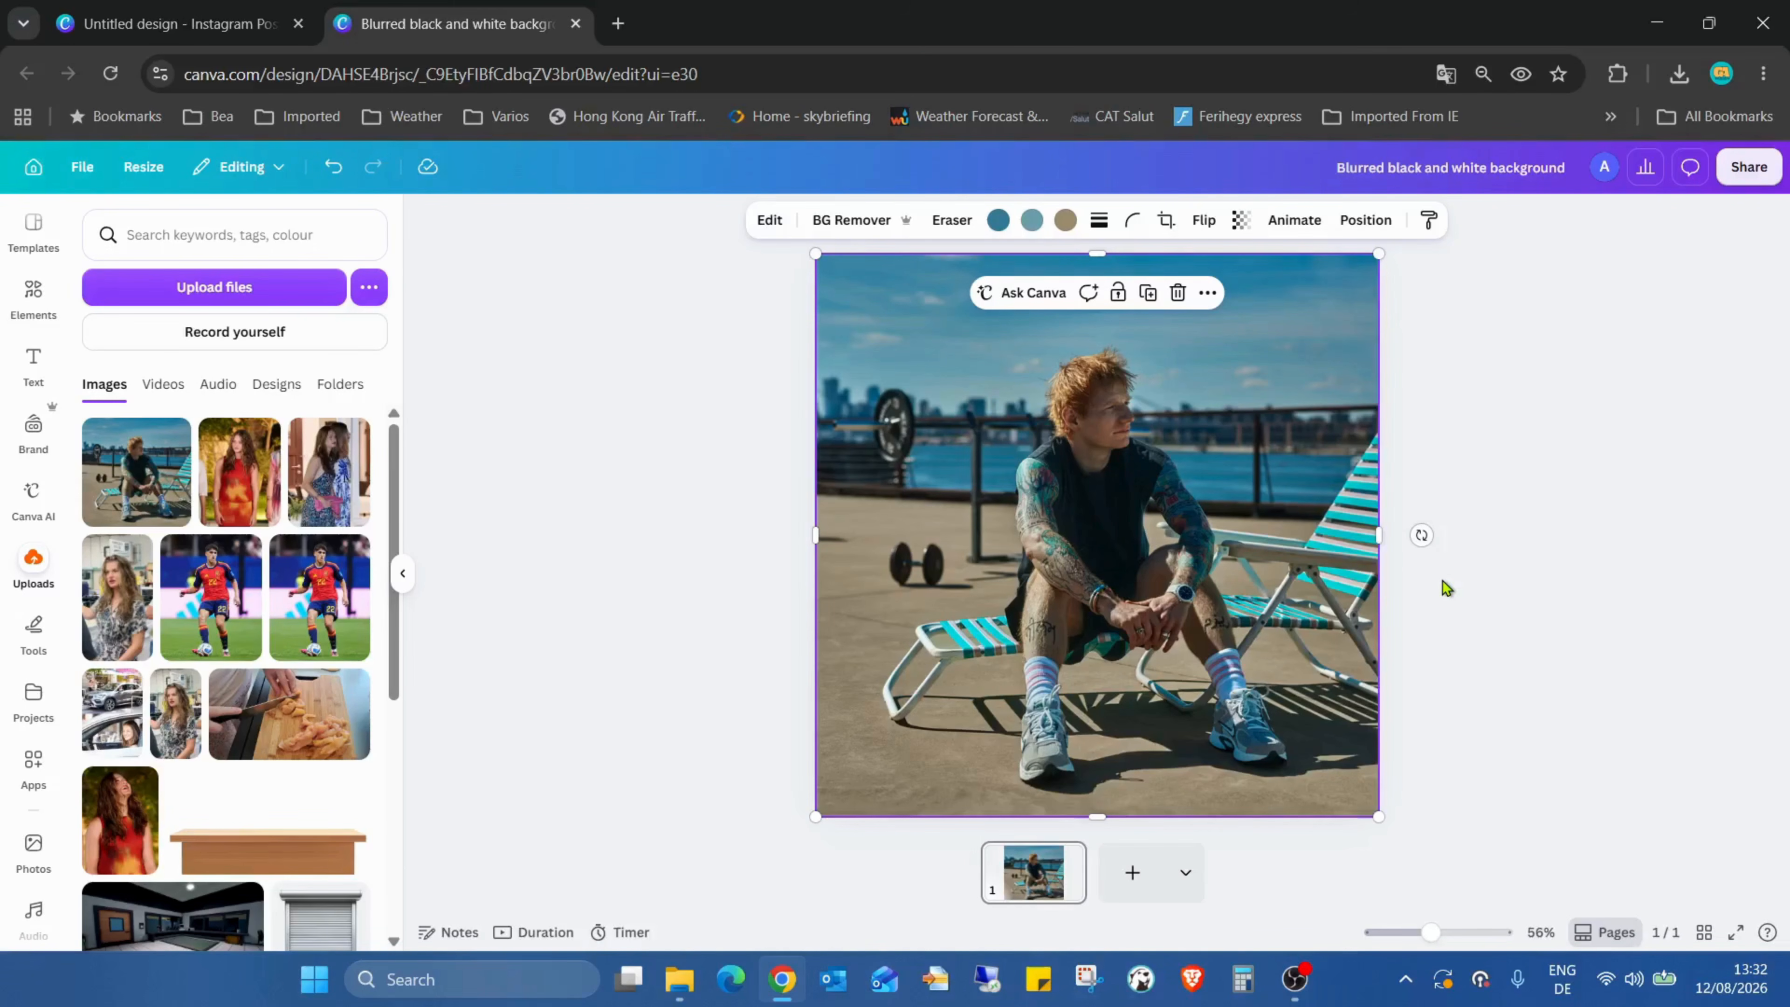
Step: Split the top photo into editable layers with Magic Layers
click(1531, 532)
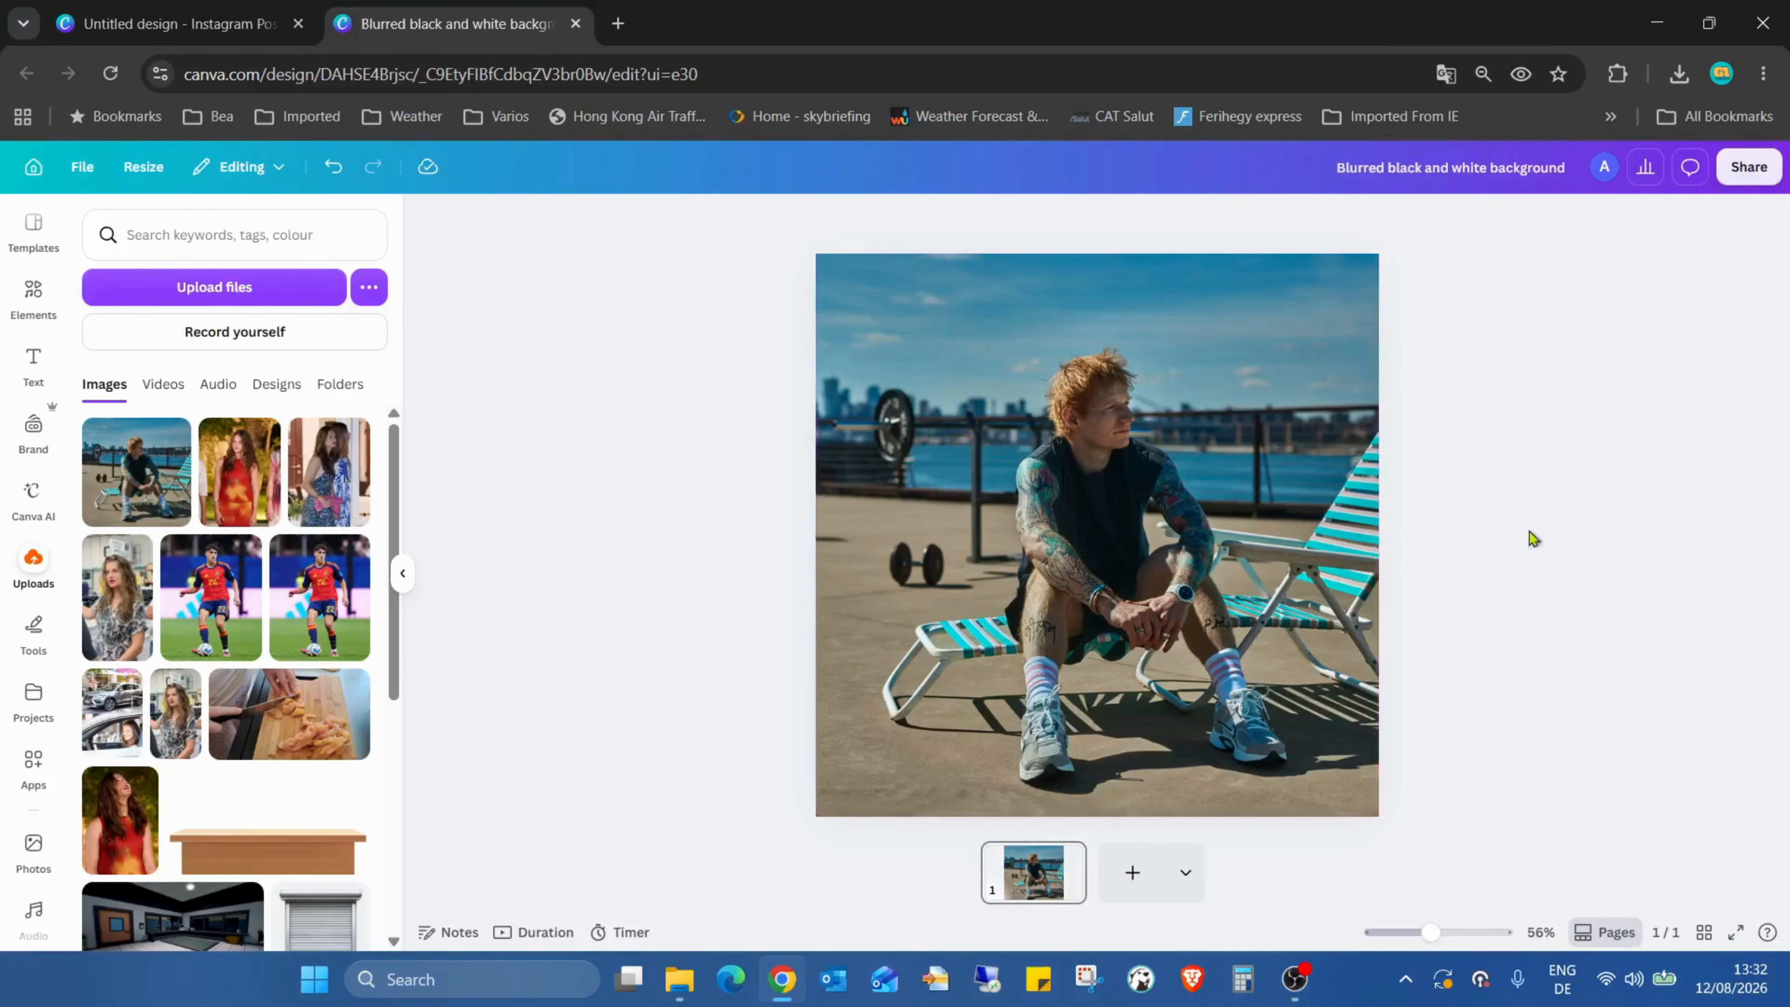
click(1132, 454)
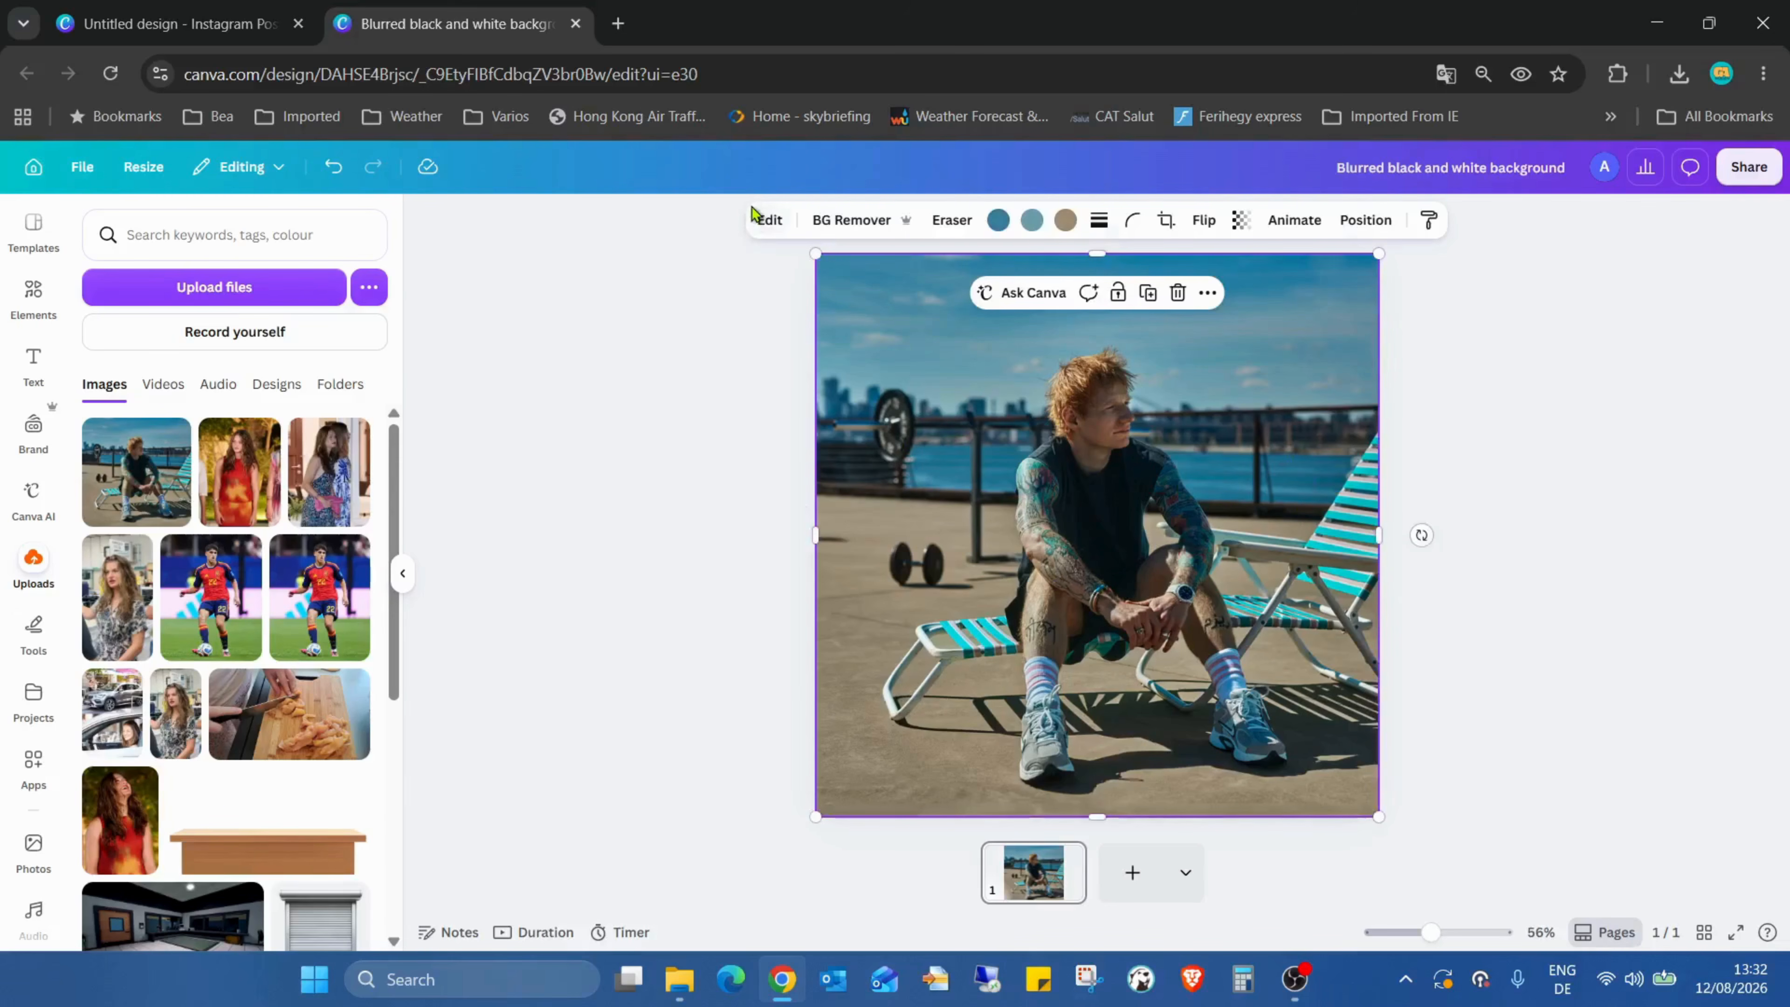
click(769, 220)
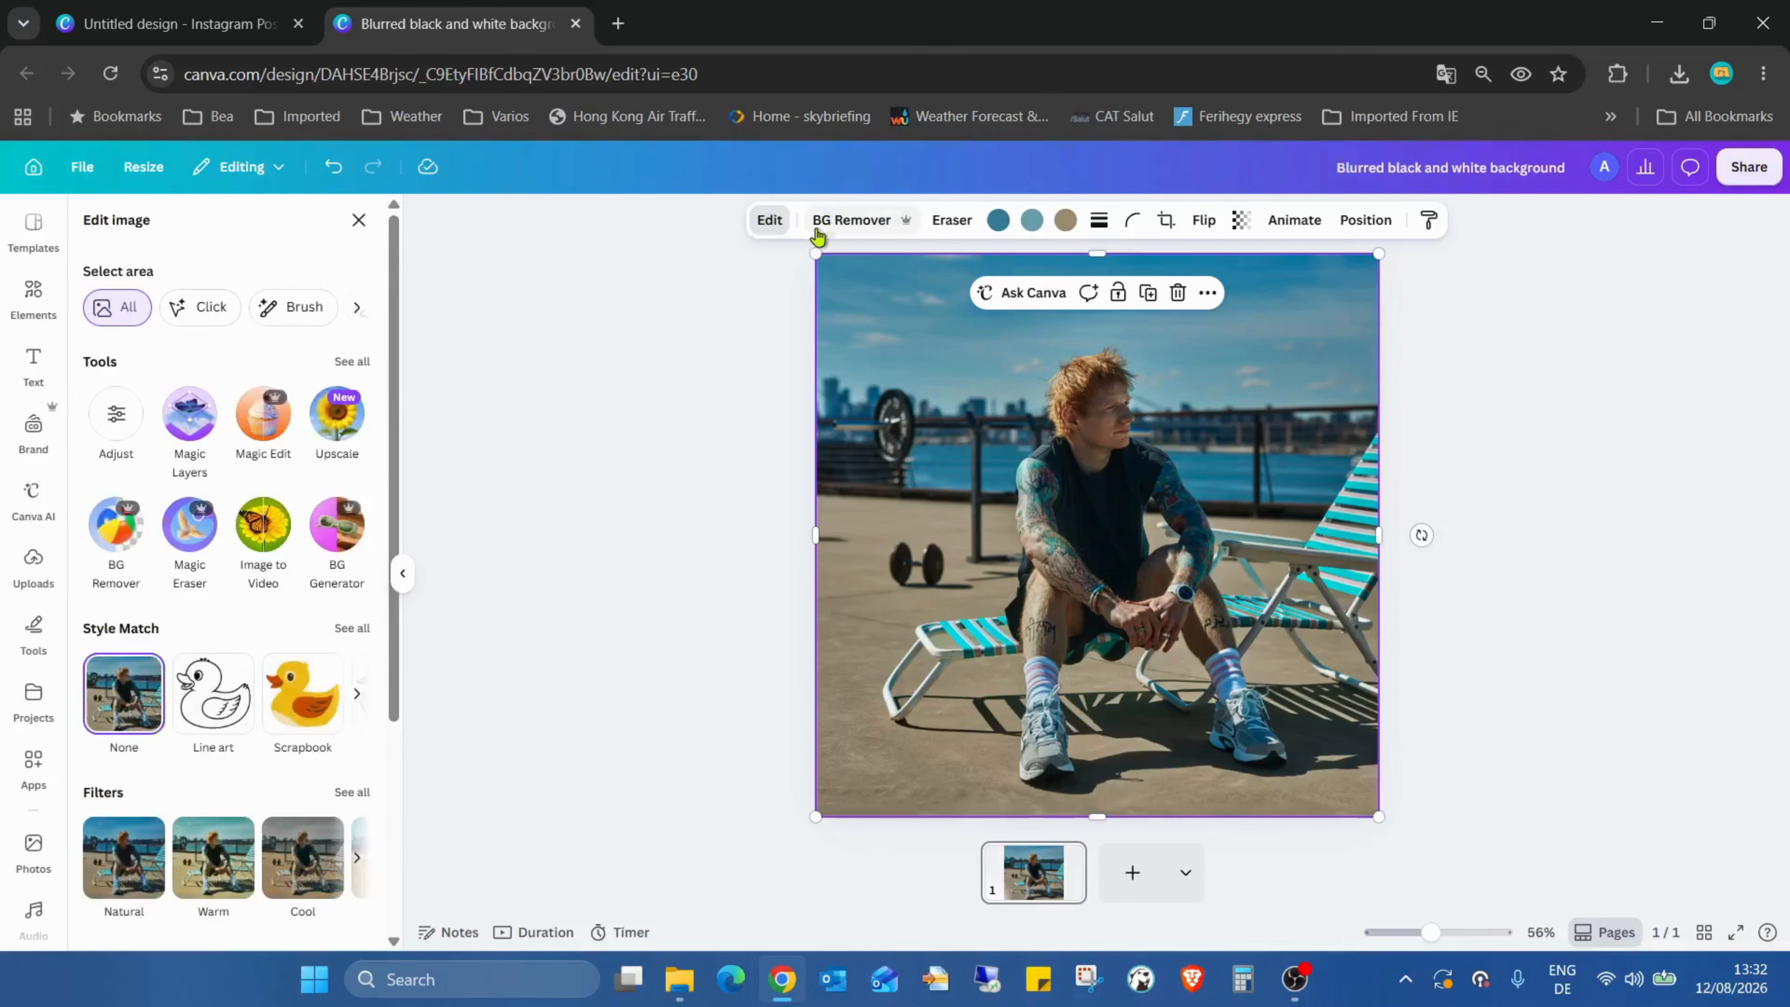
click(351, 361)
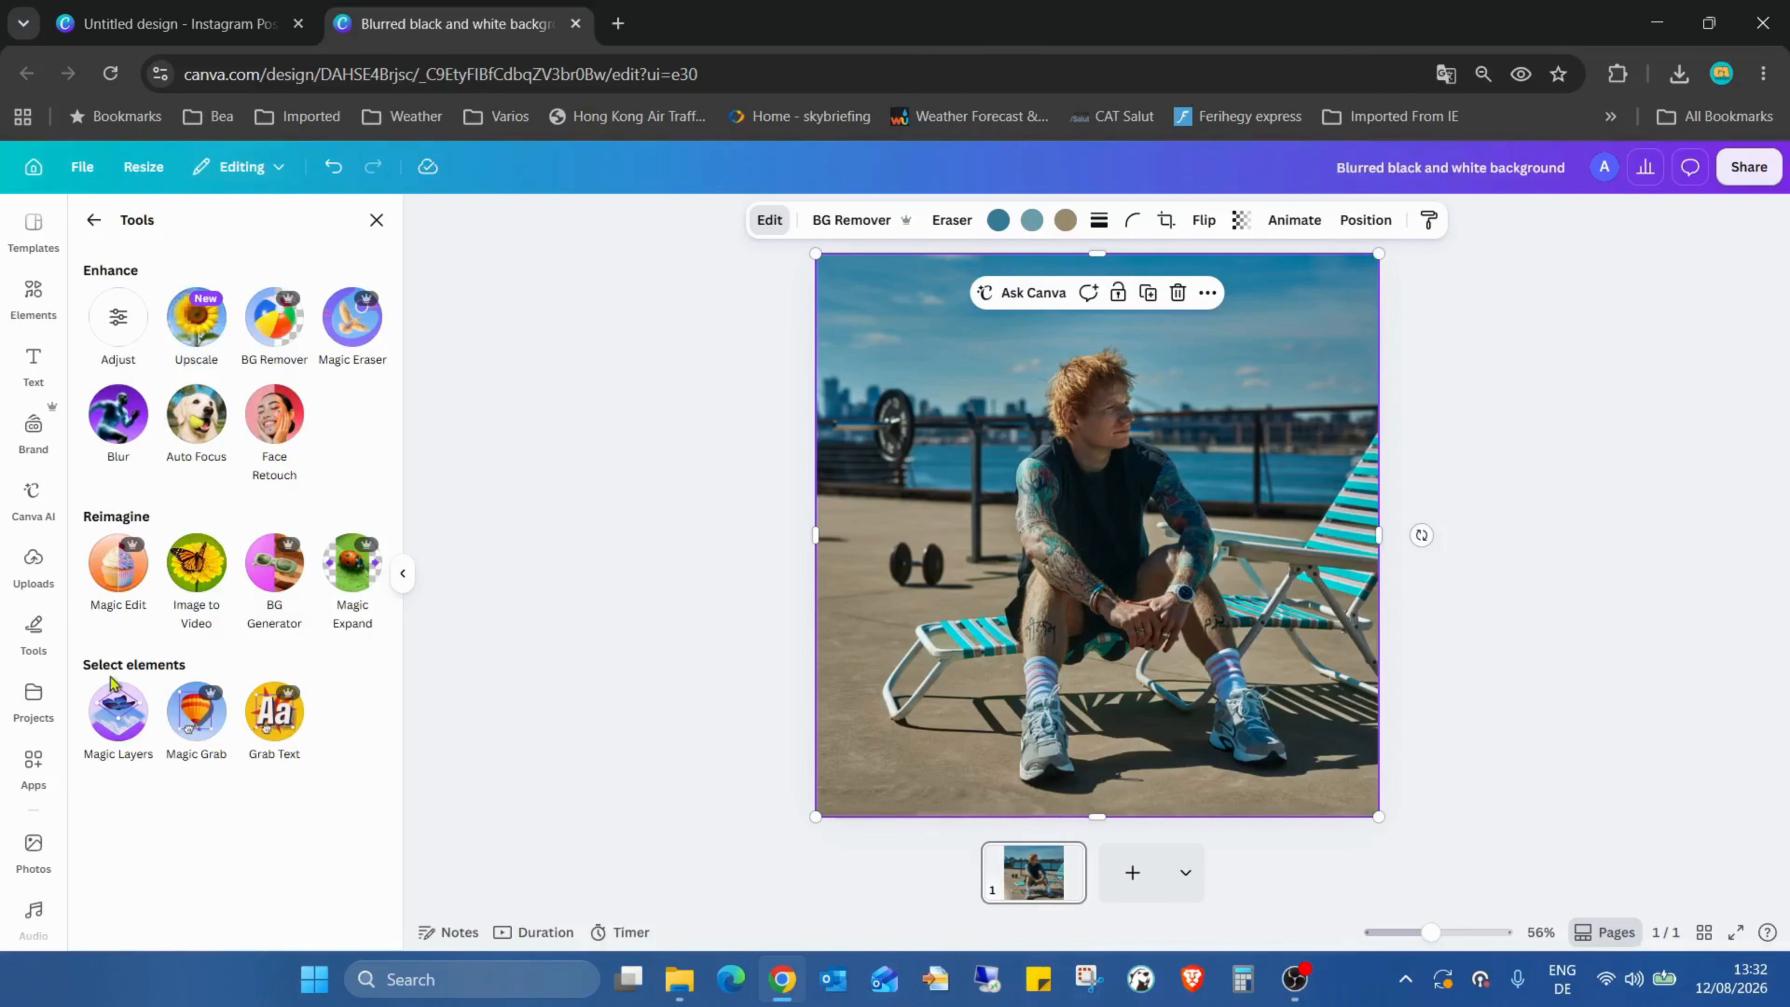
click(105, 714)
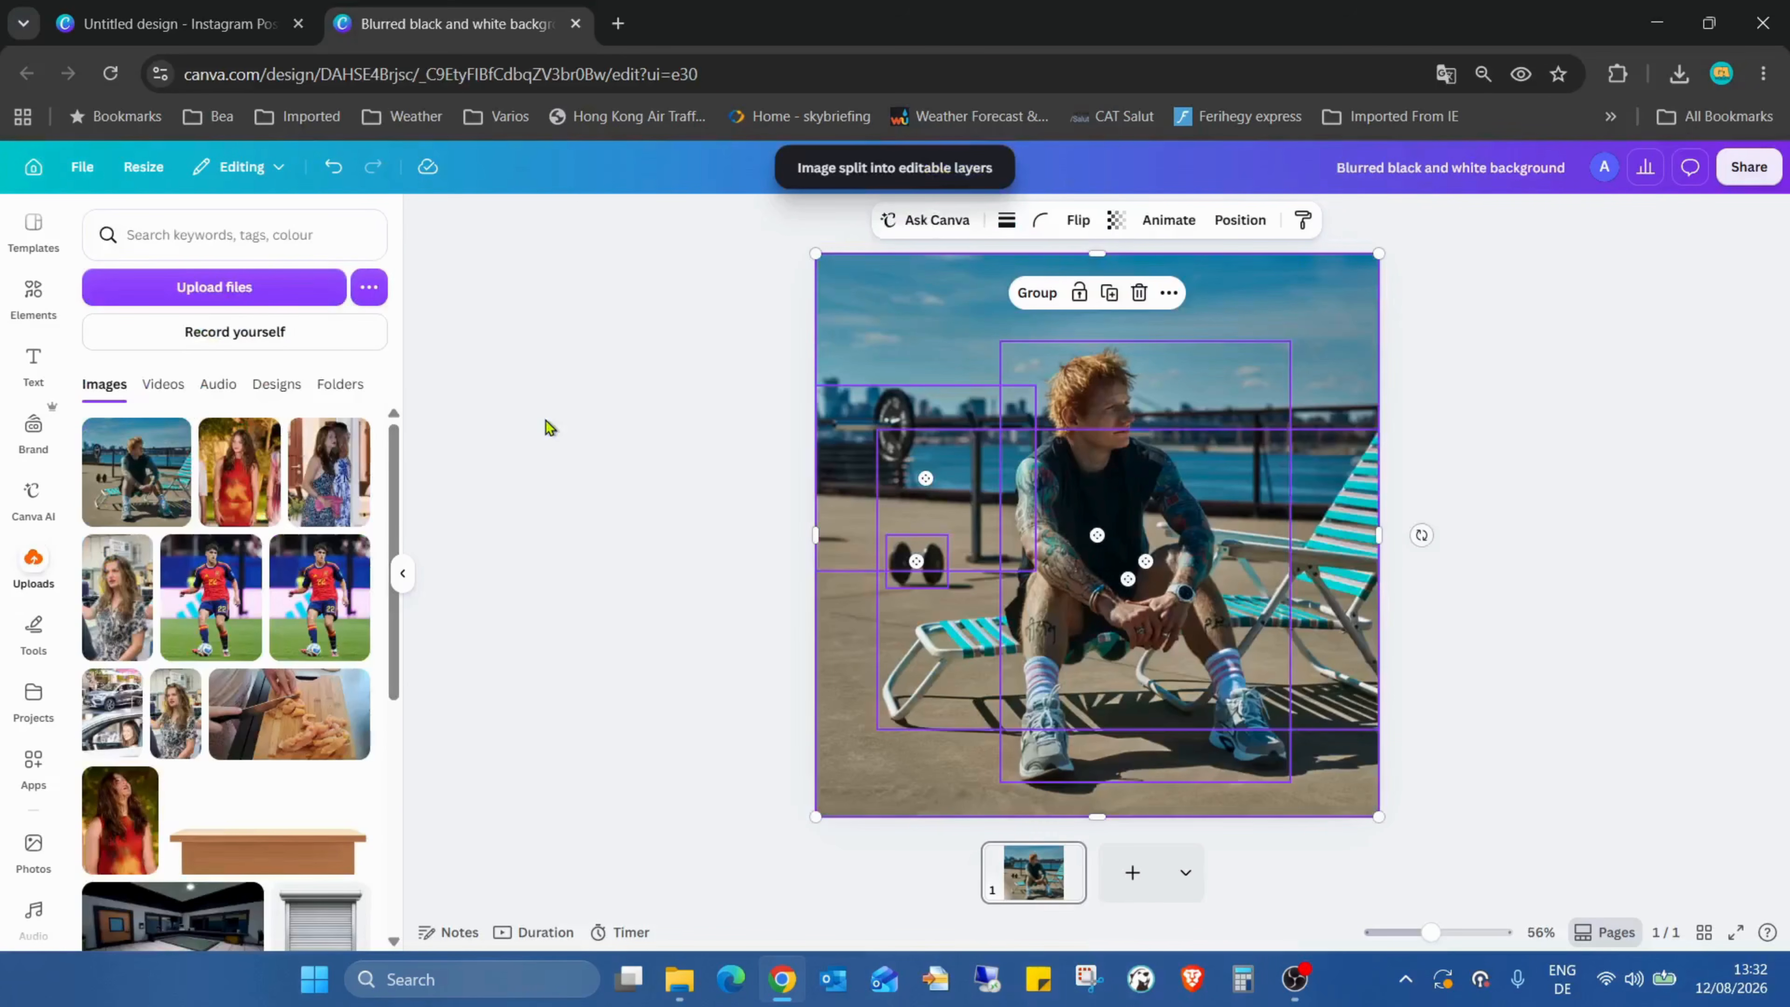
Step: Select and delete the background layer of the split photo
click(1329, 295)
click(1304, 296)
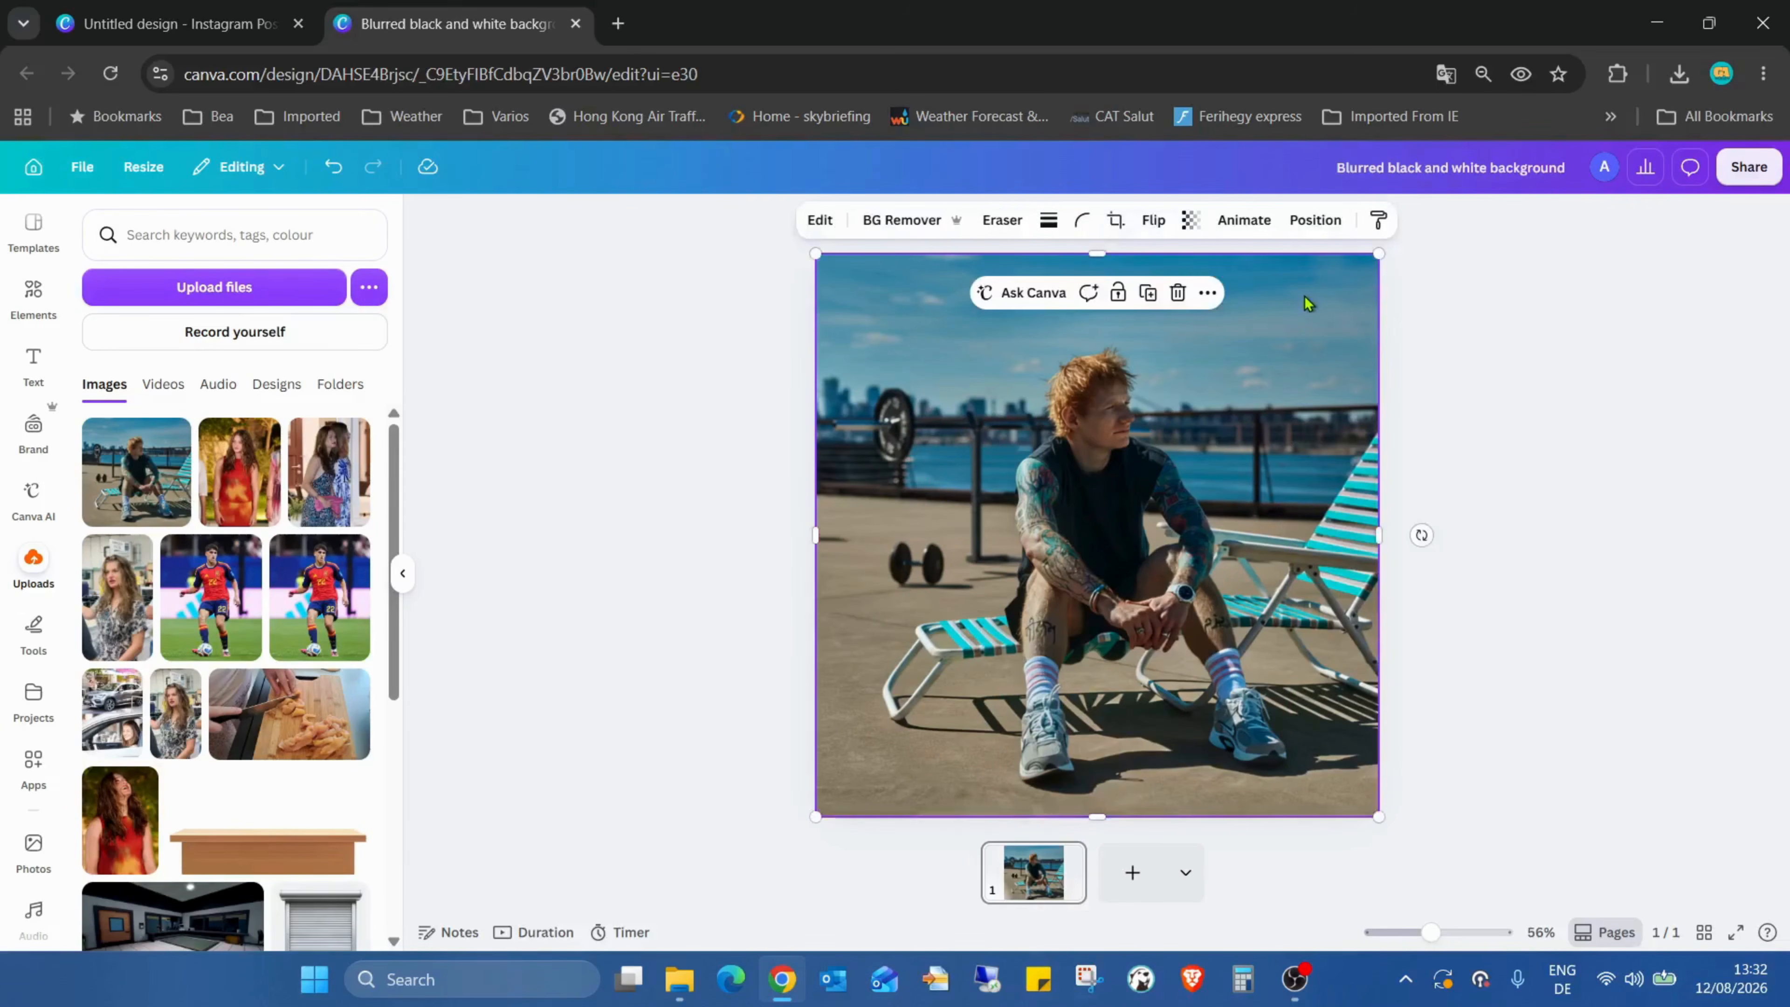
key(Delete)
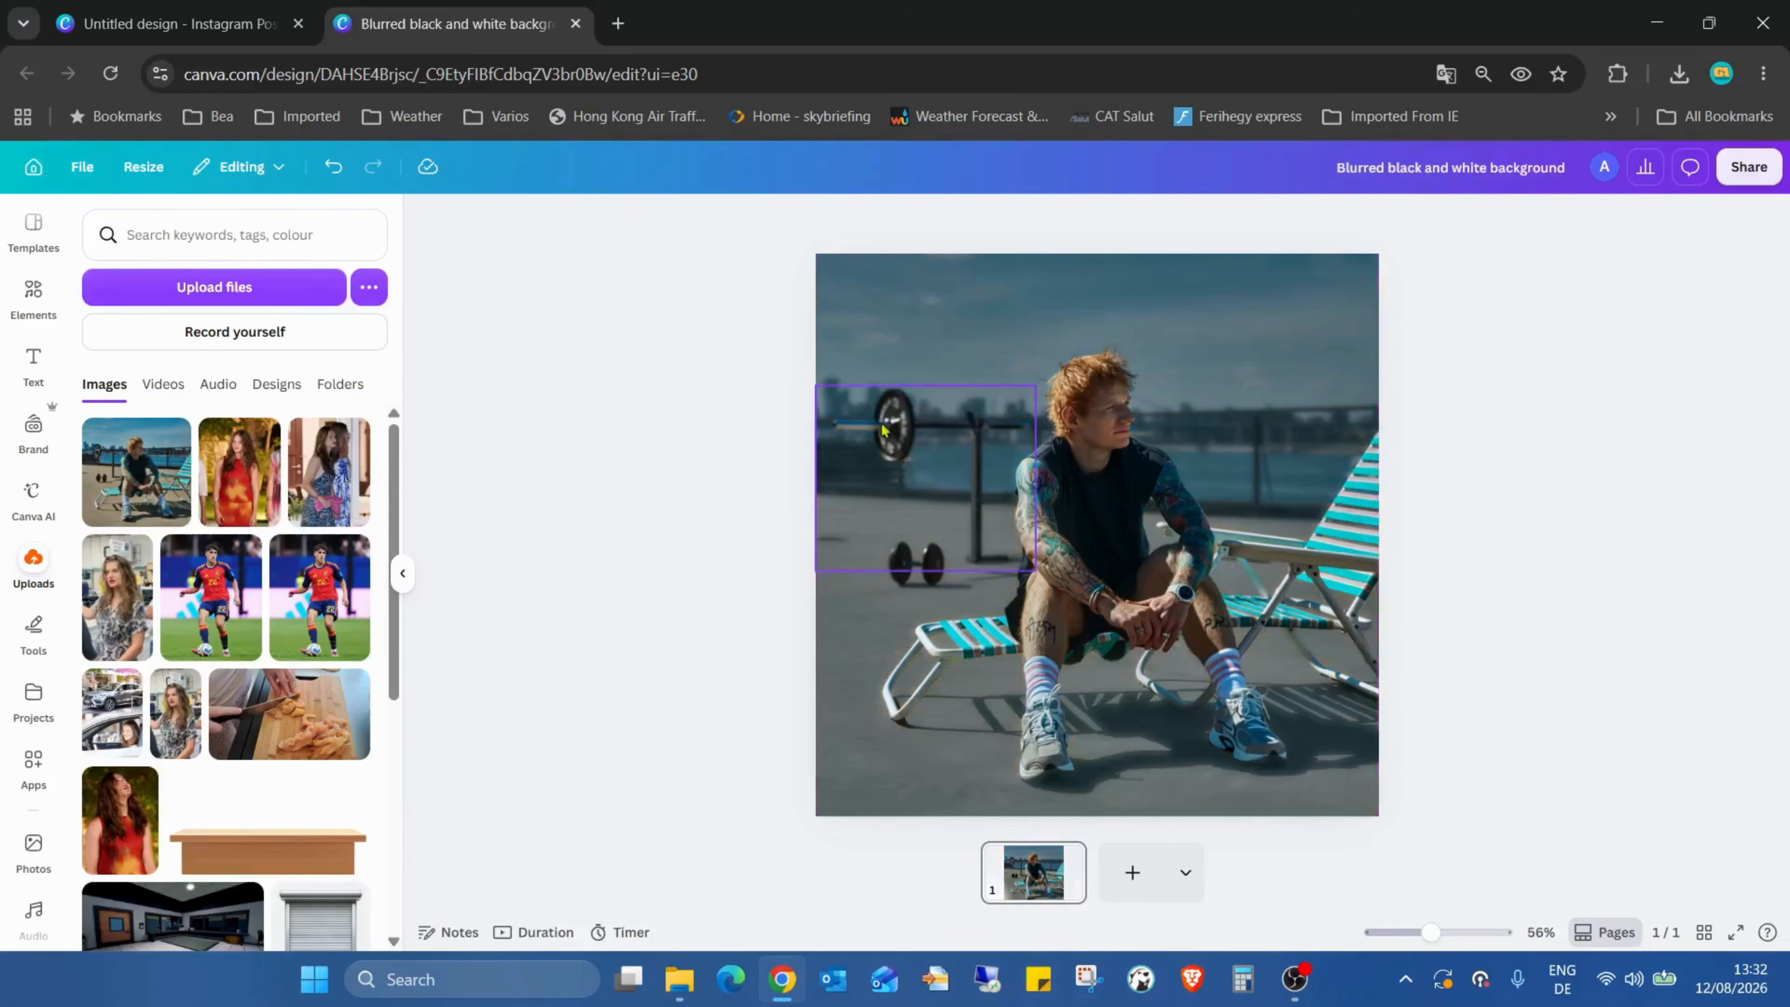
Step: Select and delete the barbell layer on the left side of the image
click(877, 441)
key(Num_Lock)
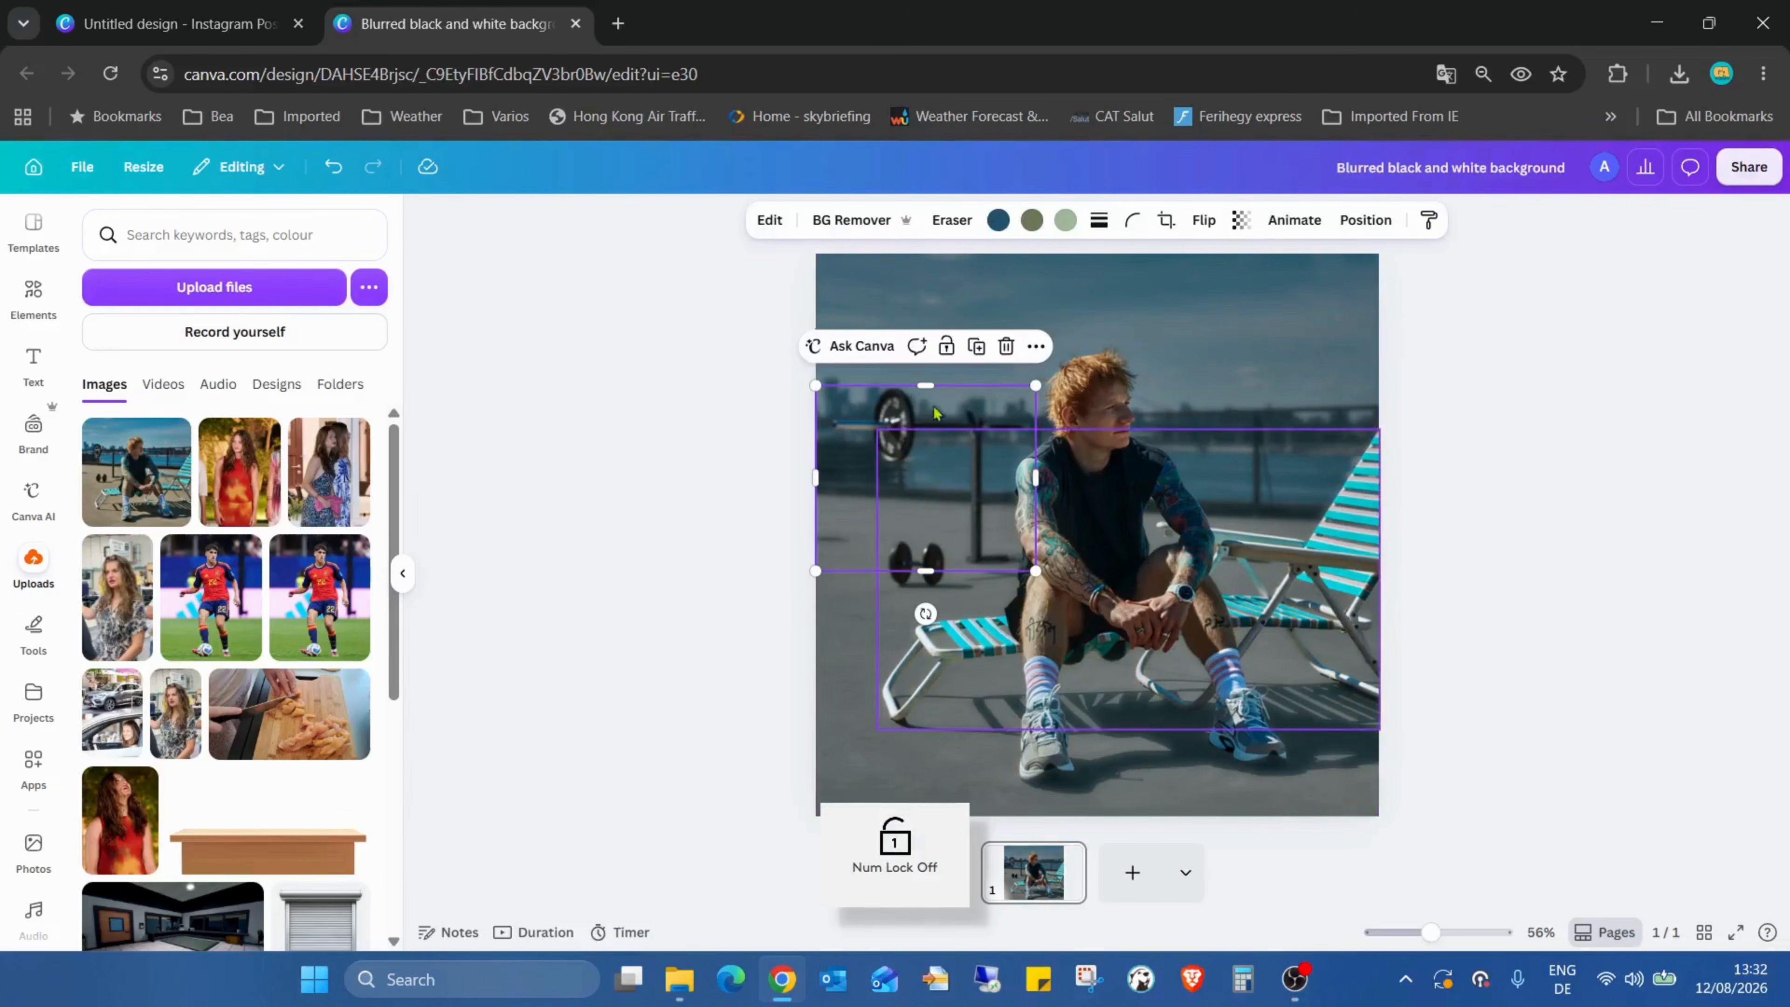
click(946, 368)
click(899, 426)
key(Delete)
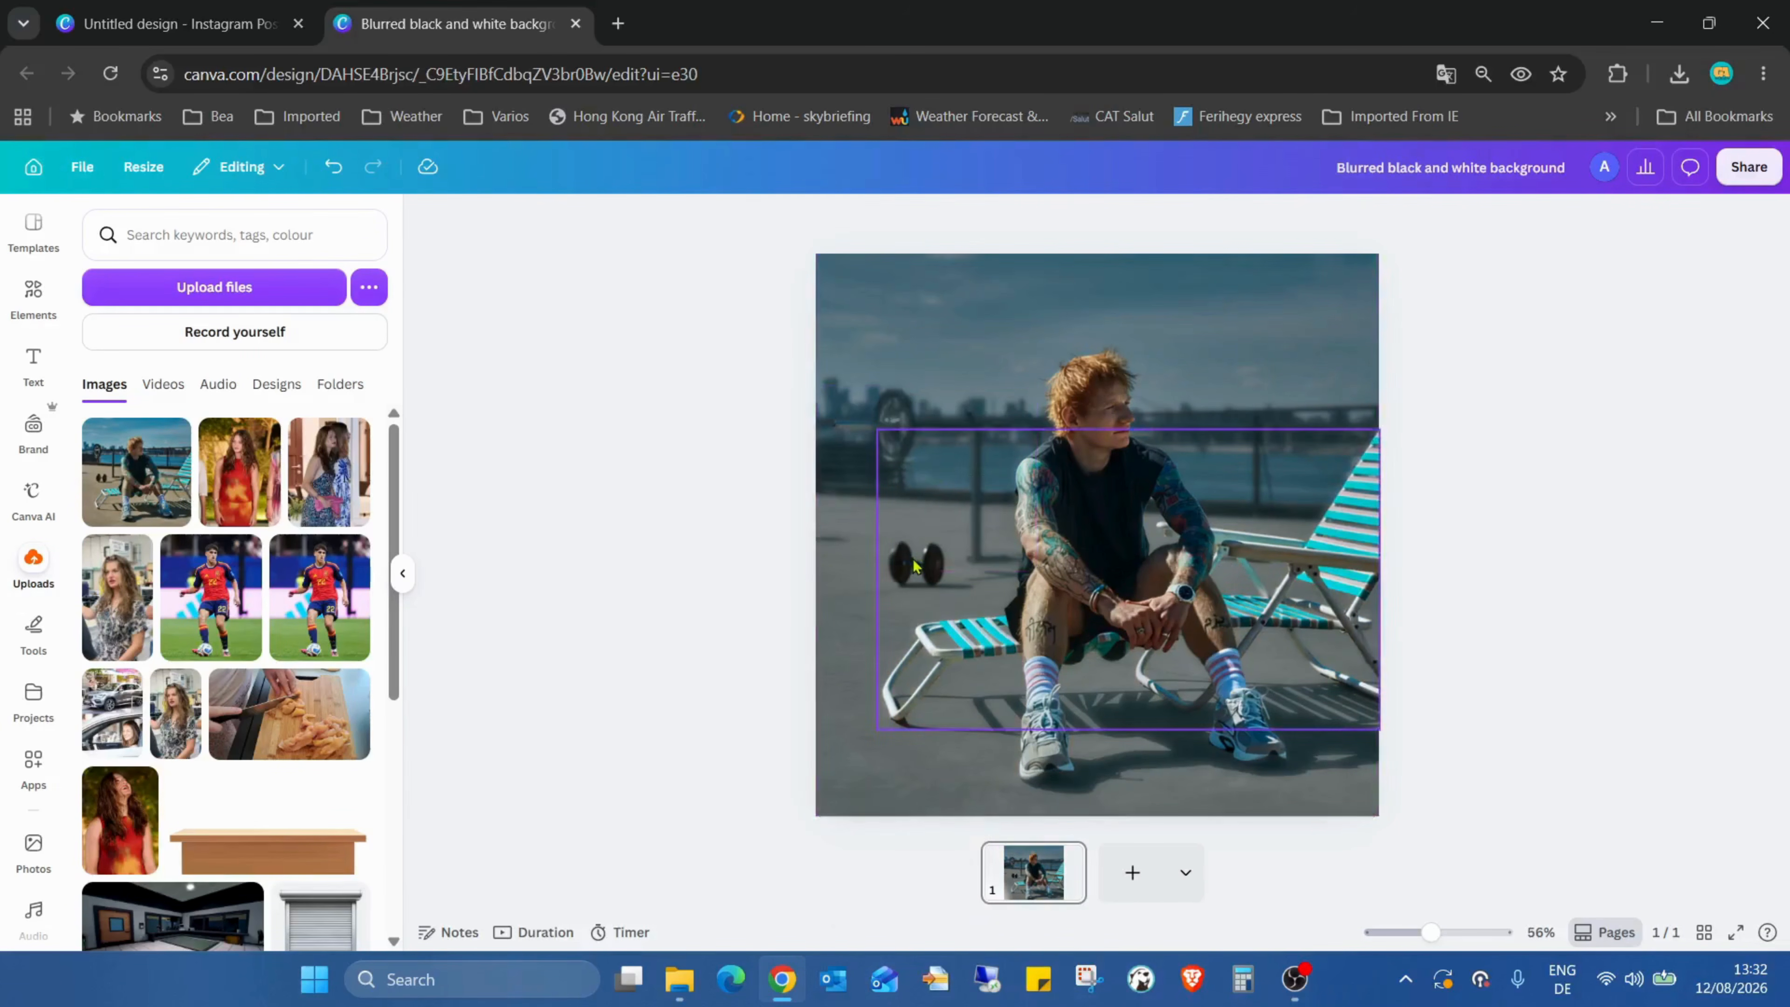
Step: Select the photo and, in the layer list, delete the remaining sharp background layer of the split image
click(861, 555)
drag(934, 575, 930, 565)
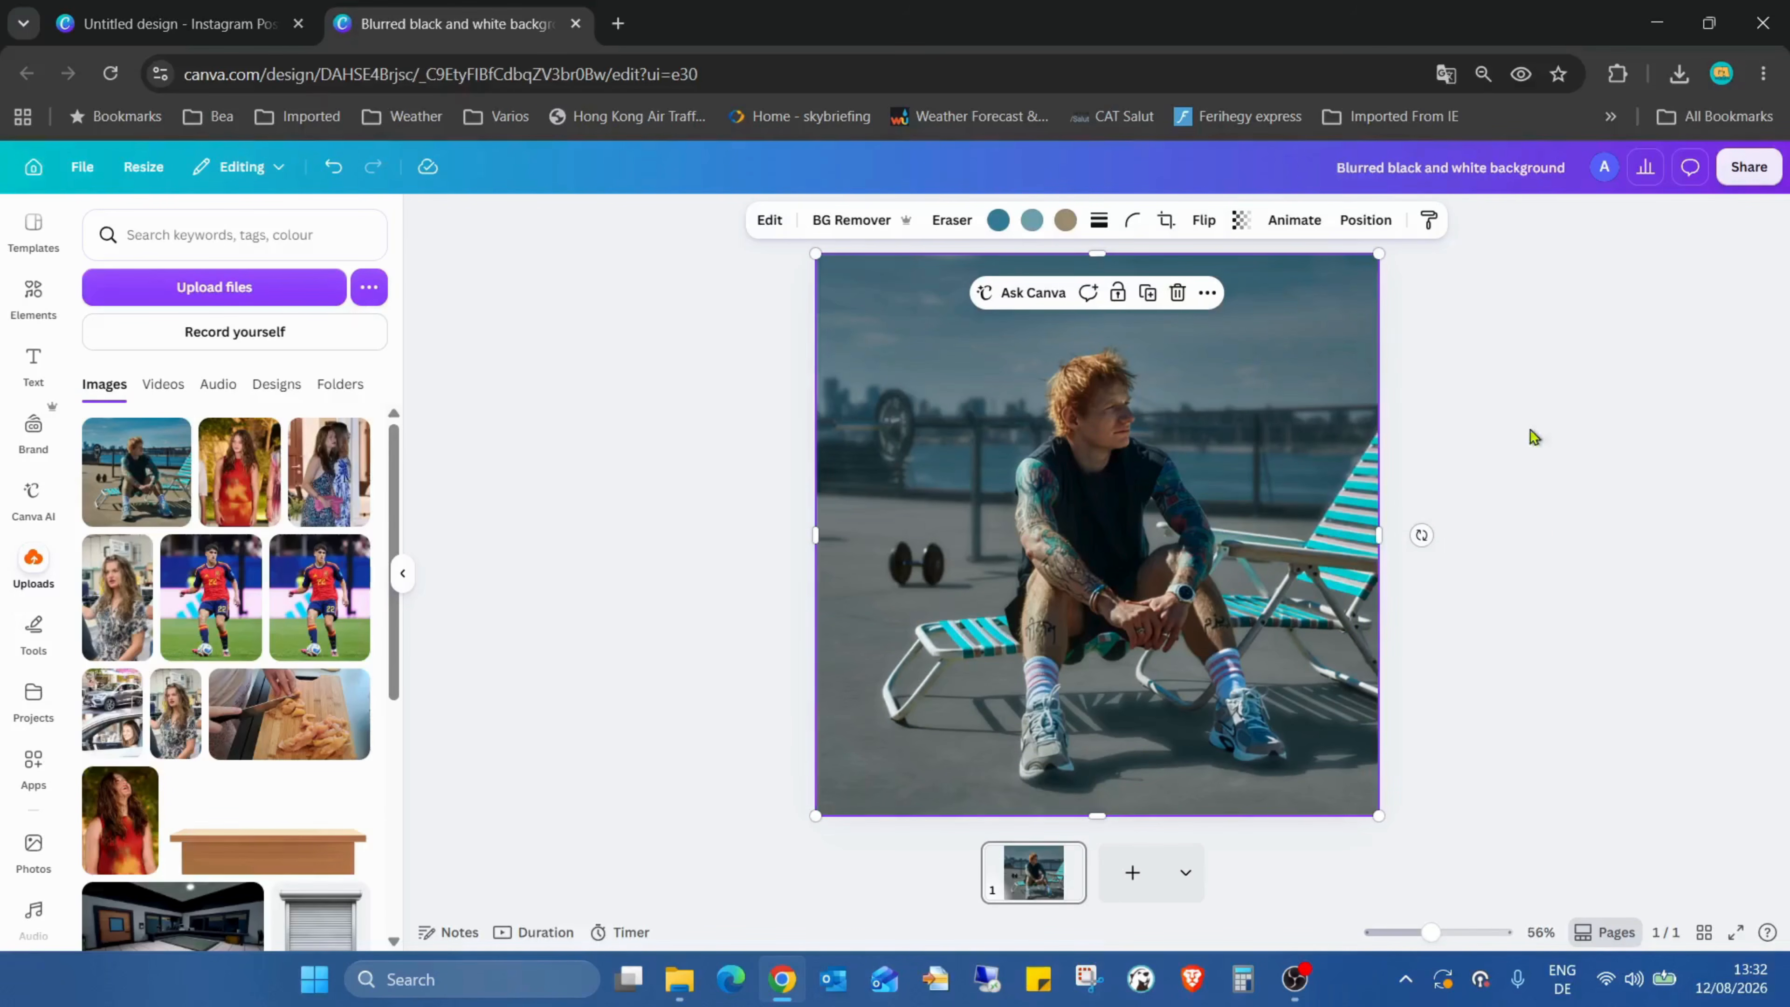
click(1362, 220)
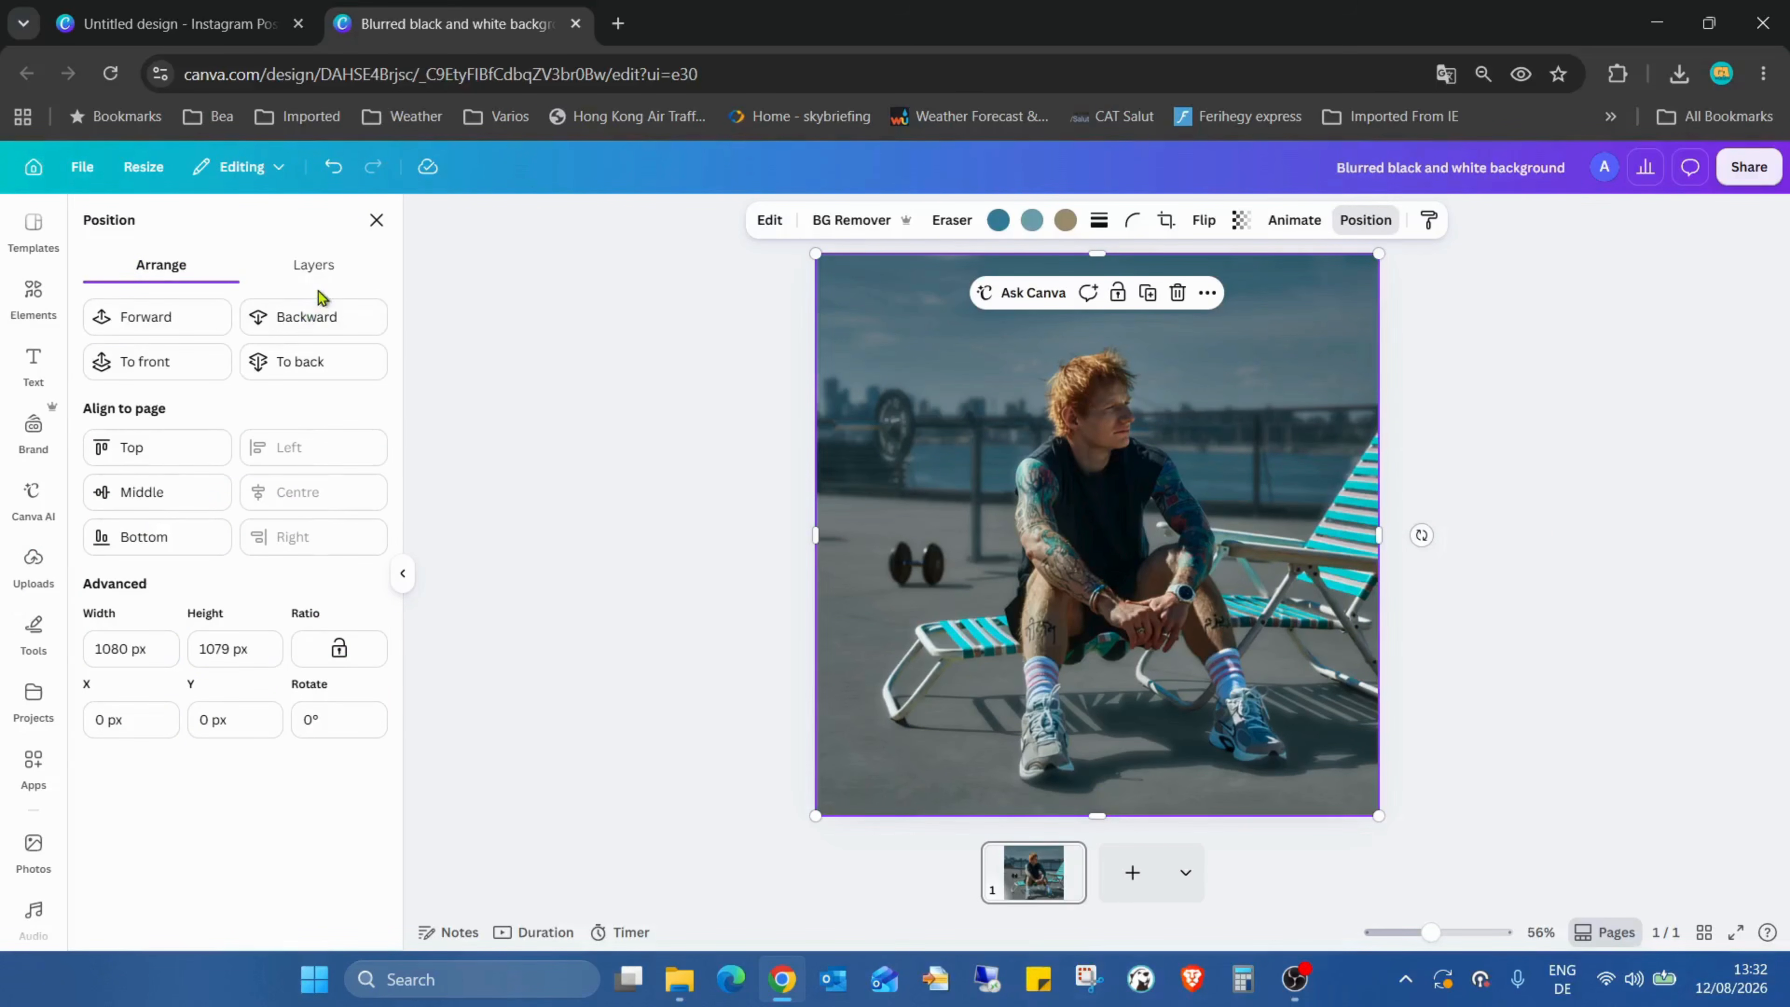
click(314, 266)
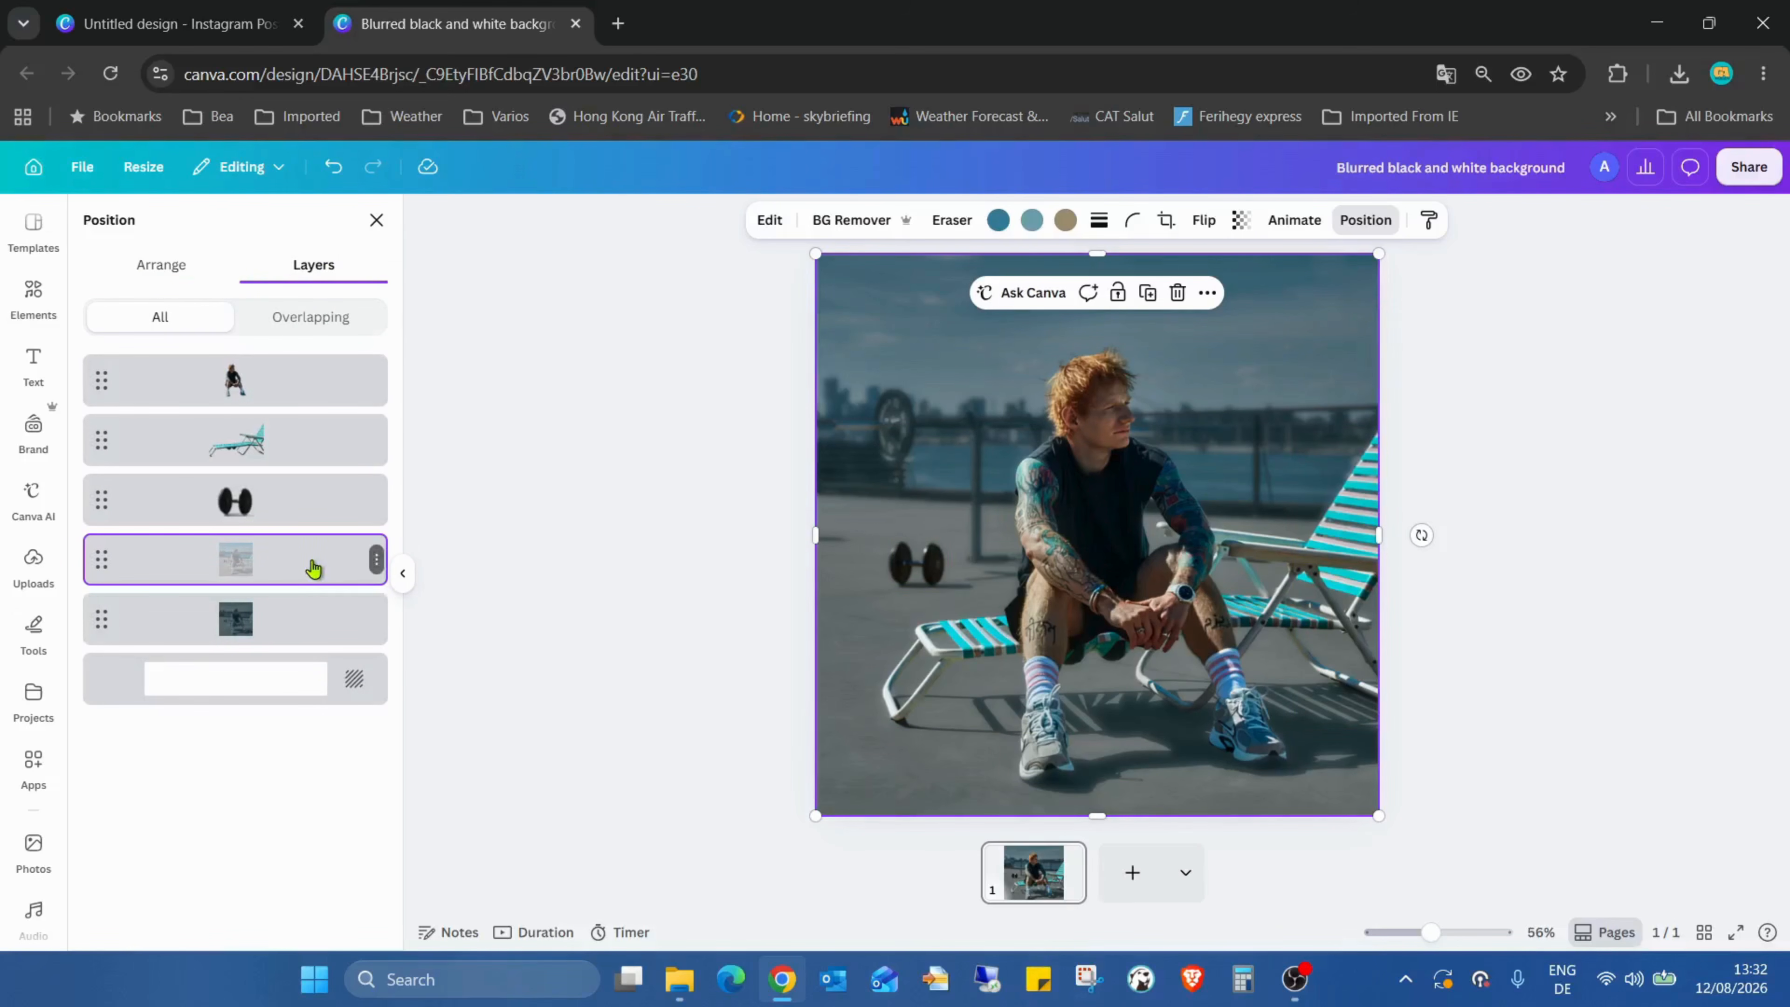
key(Delete)
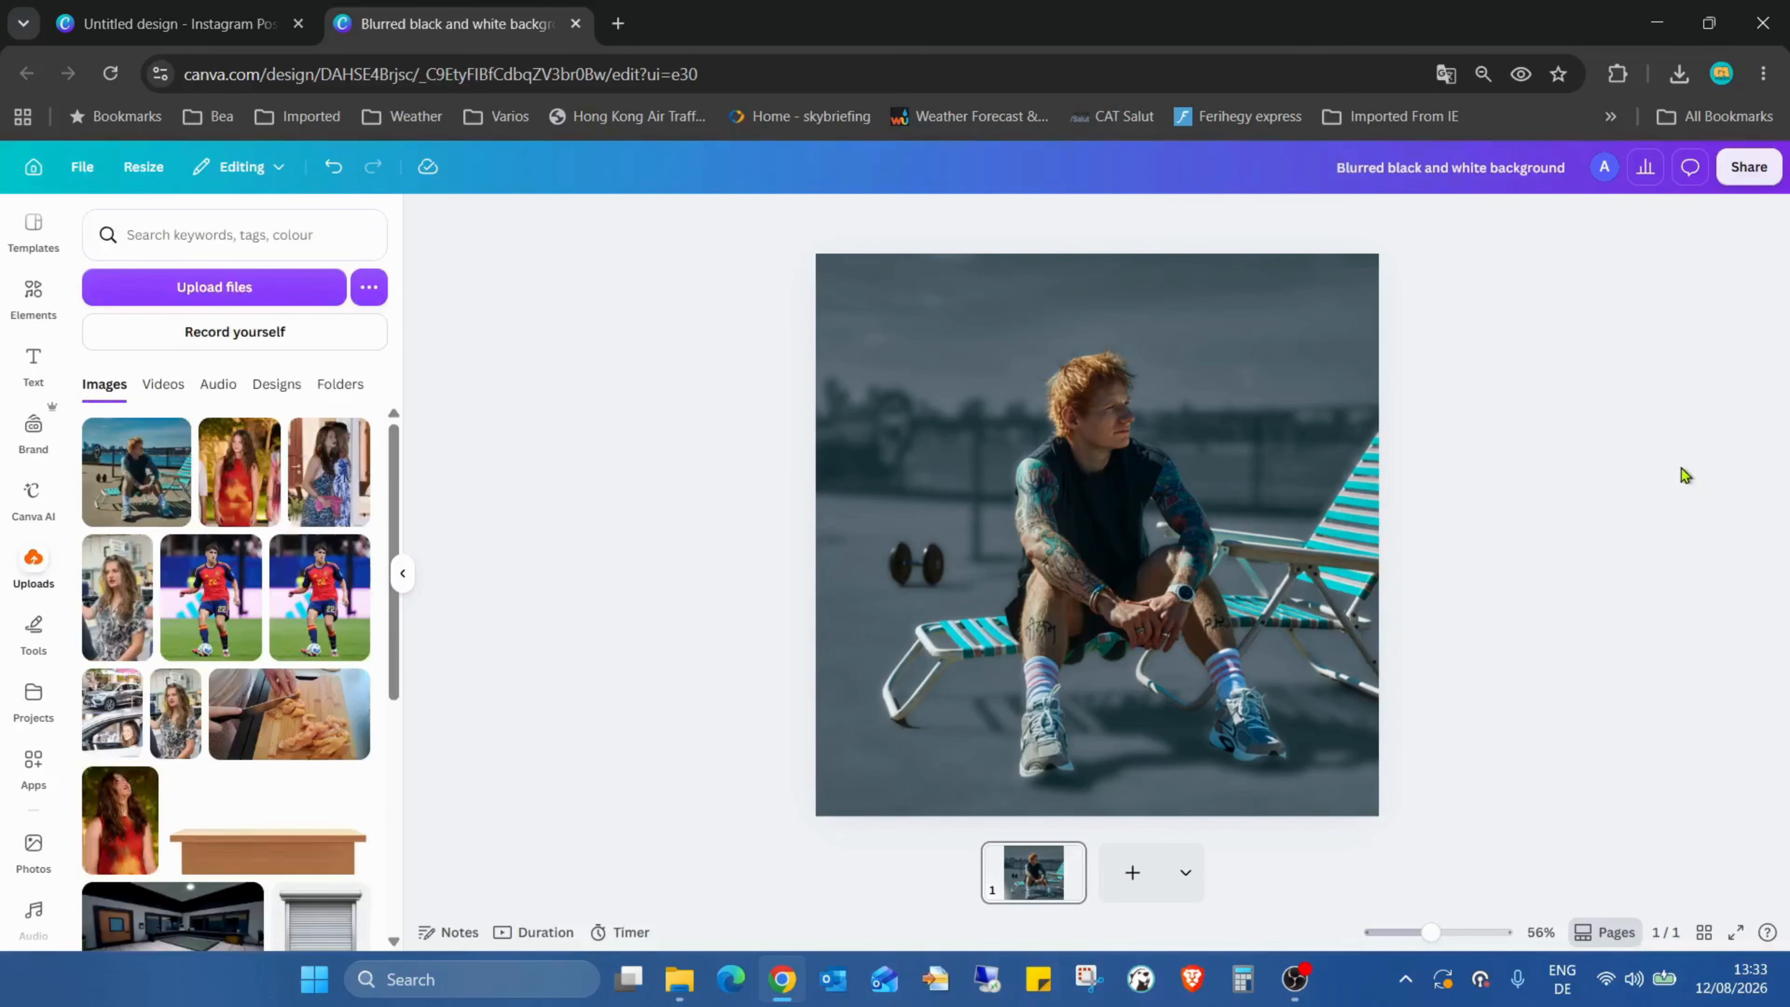
Step: Compare the current design with the reference design open in the other browser tab
click(913, 579)
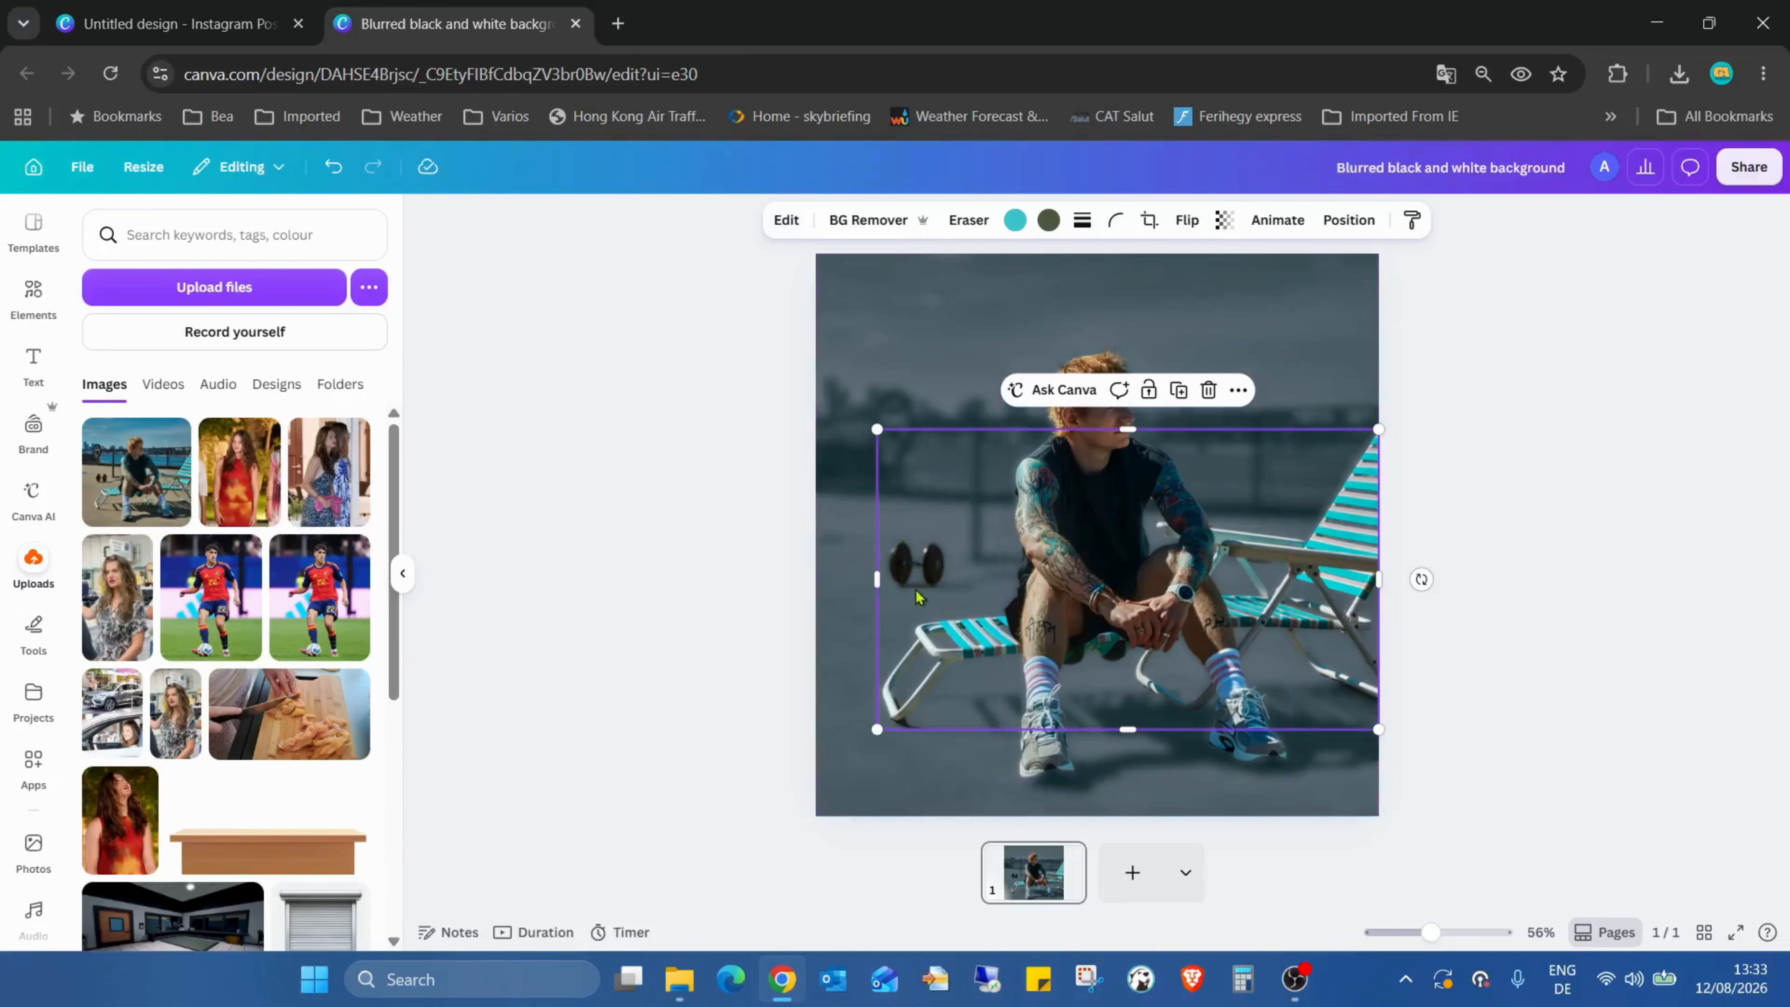
click(850, 536)
click(1460, 533)
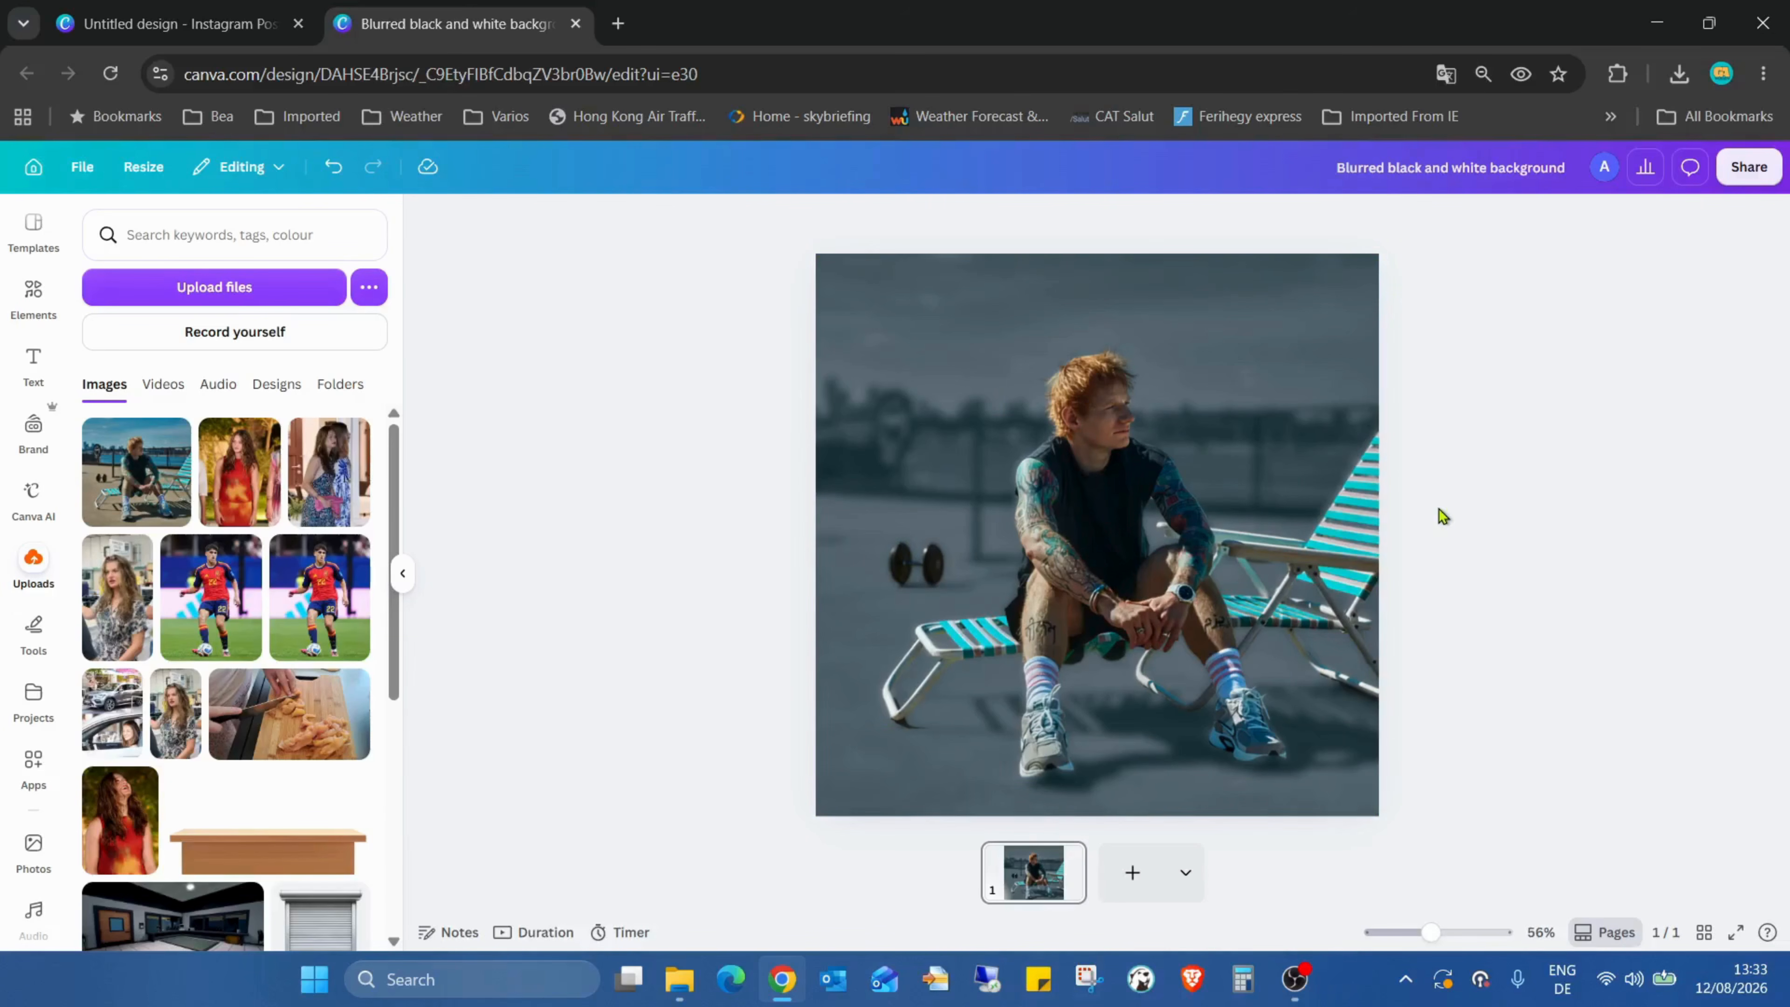
click(177, 23)
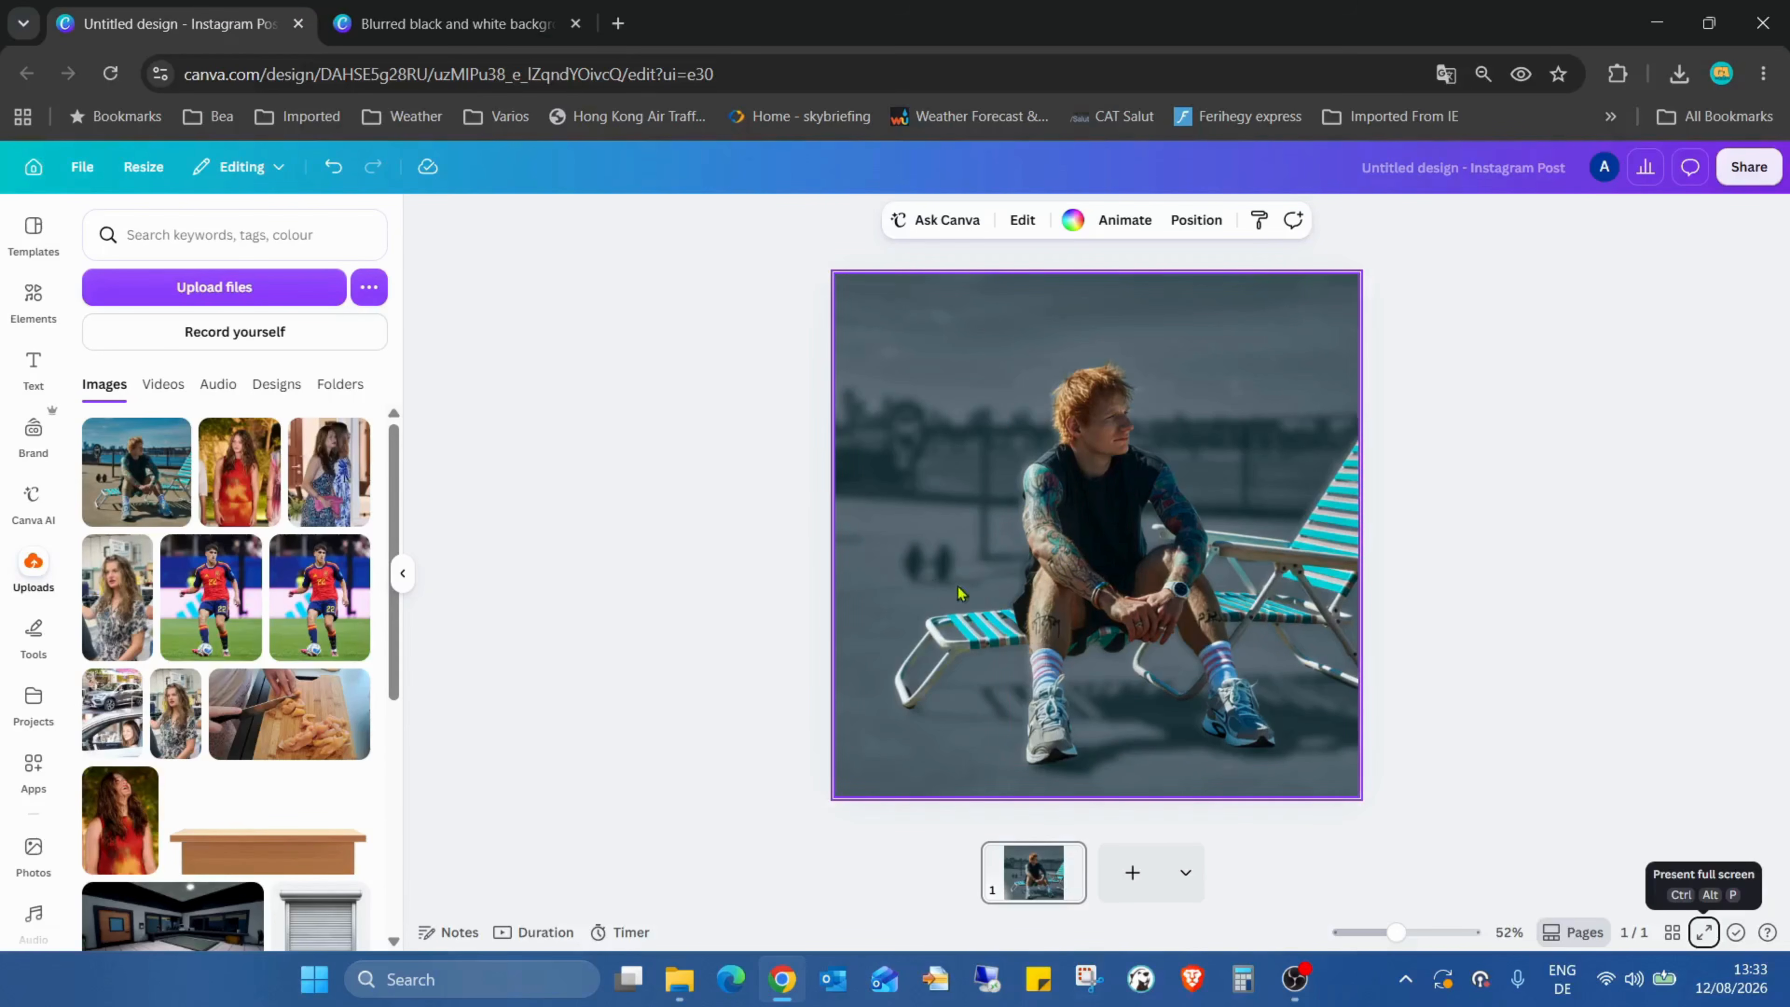
click(512, 9)
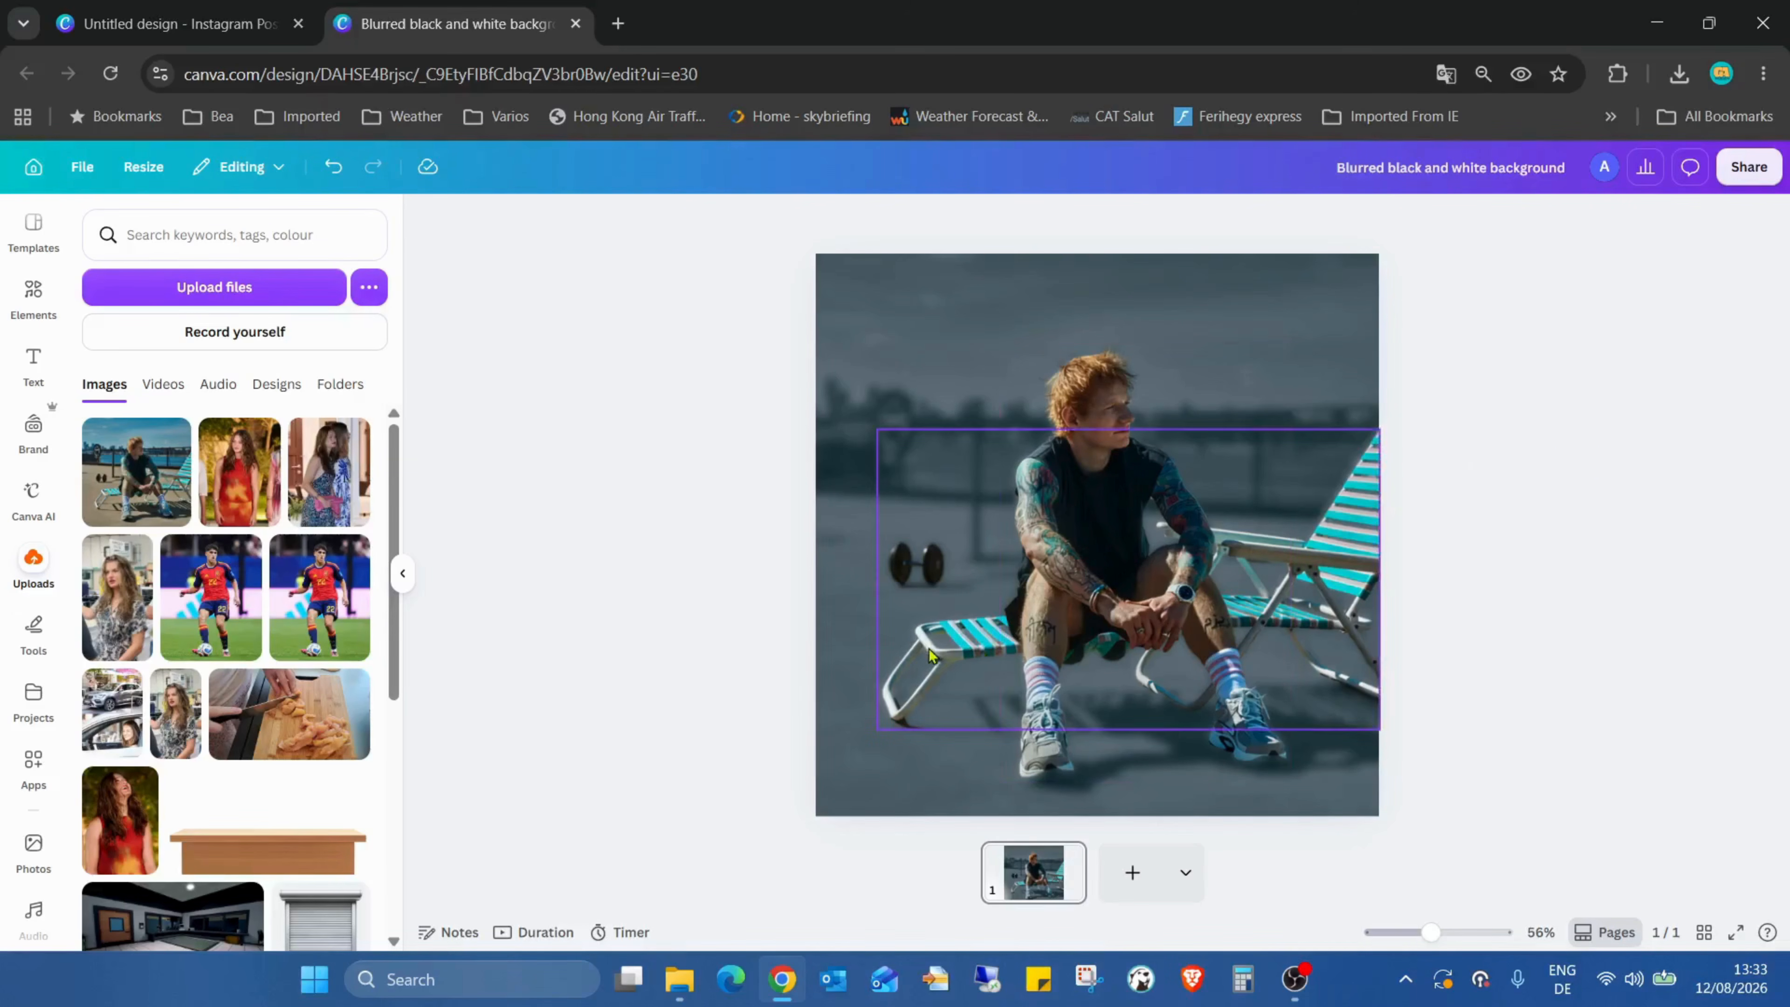
Step: Select and remove the dumbbell layer on the ground beside the lounge chair
drag(932, 638, 1014, 614)
click(909, 581)
key(Escape)
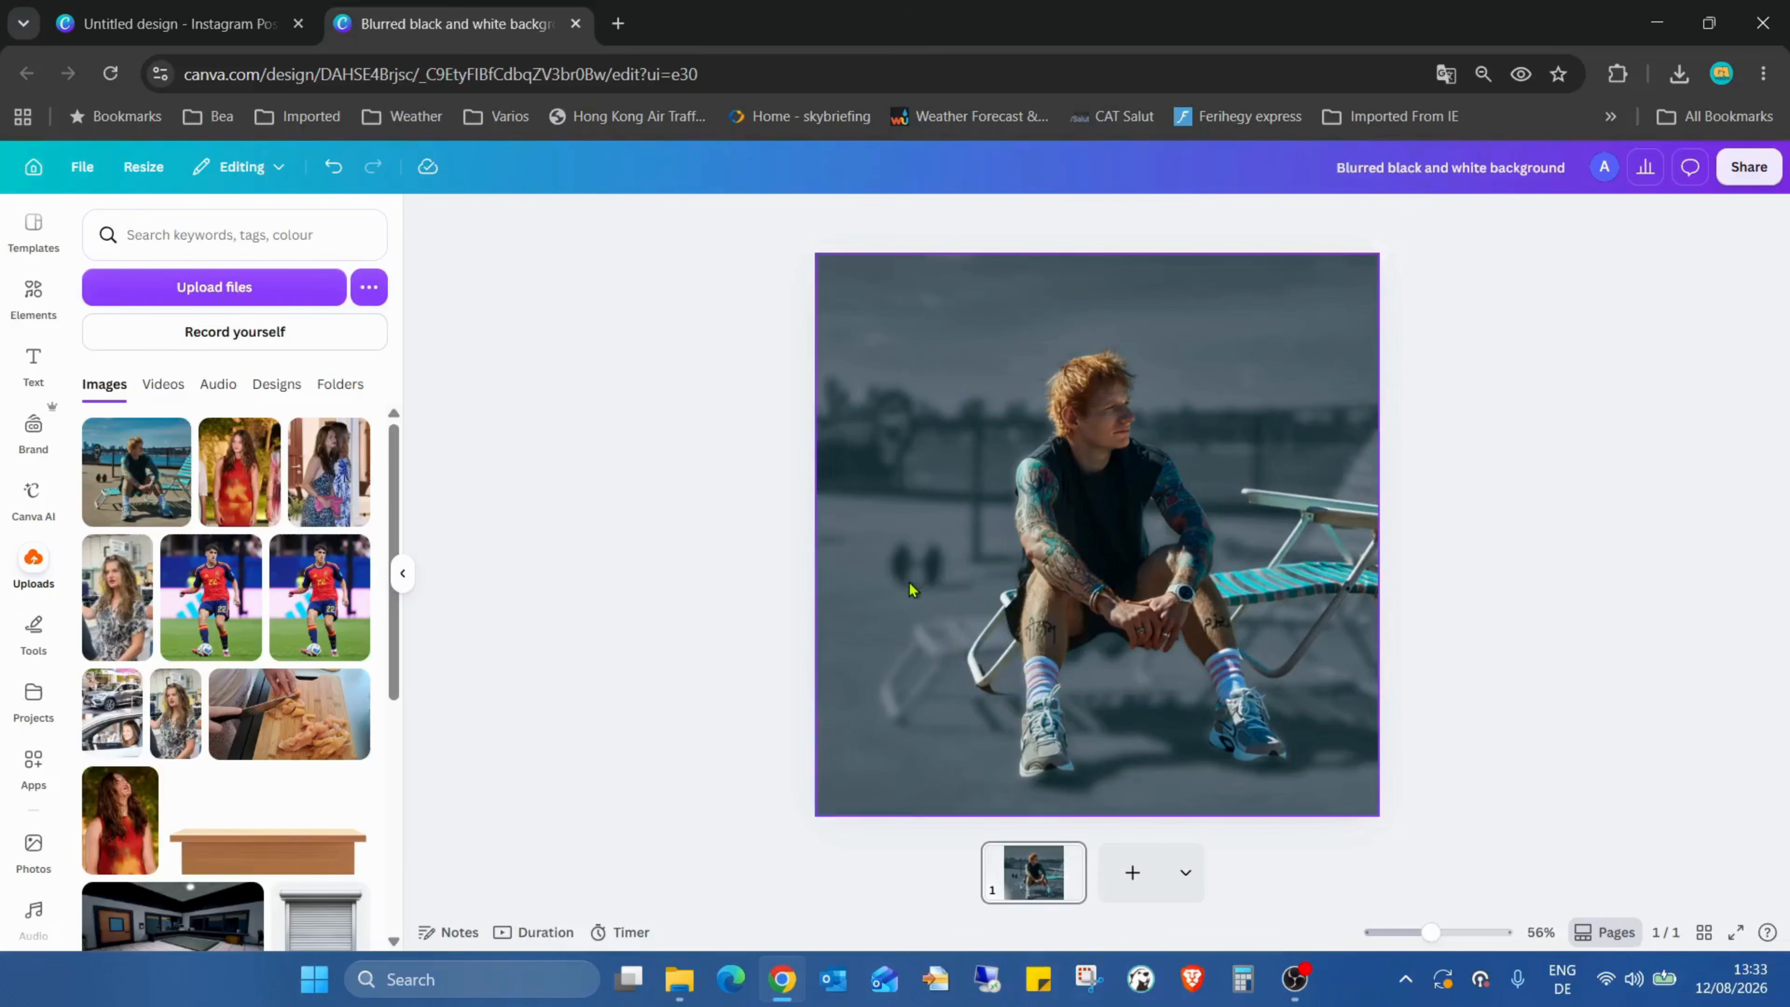
drag(926, 670, 909, 682)
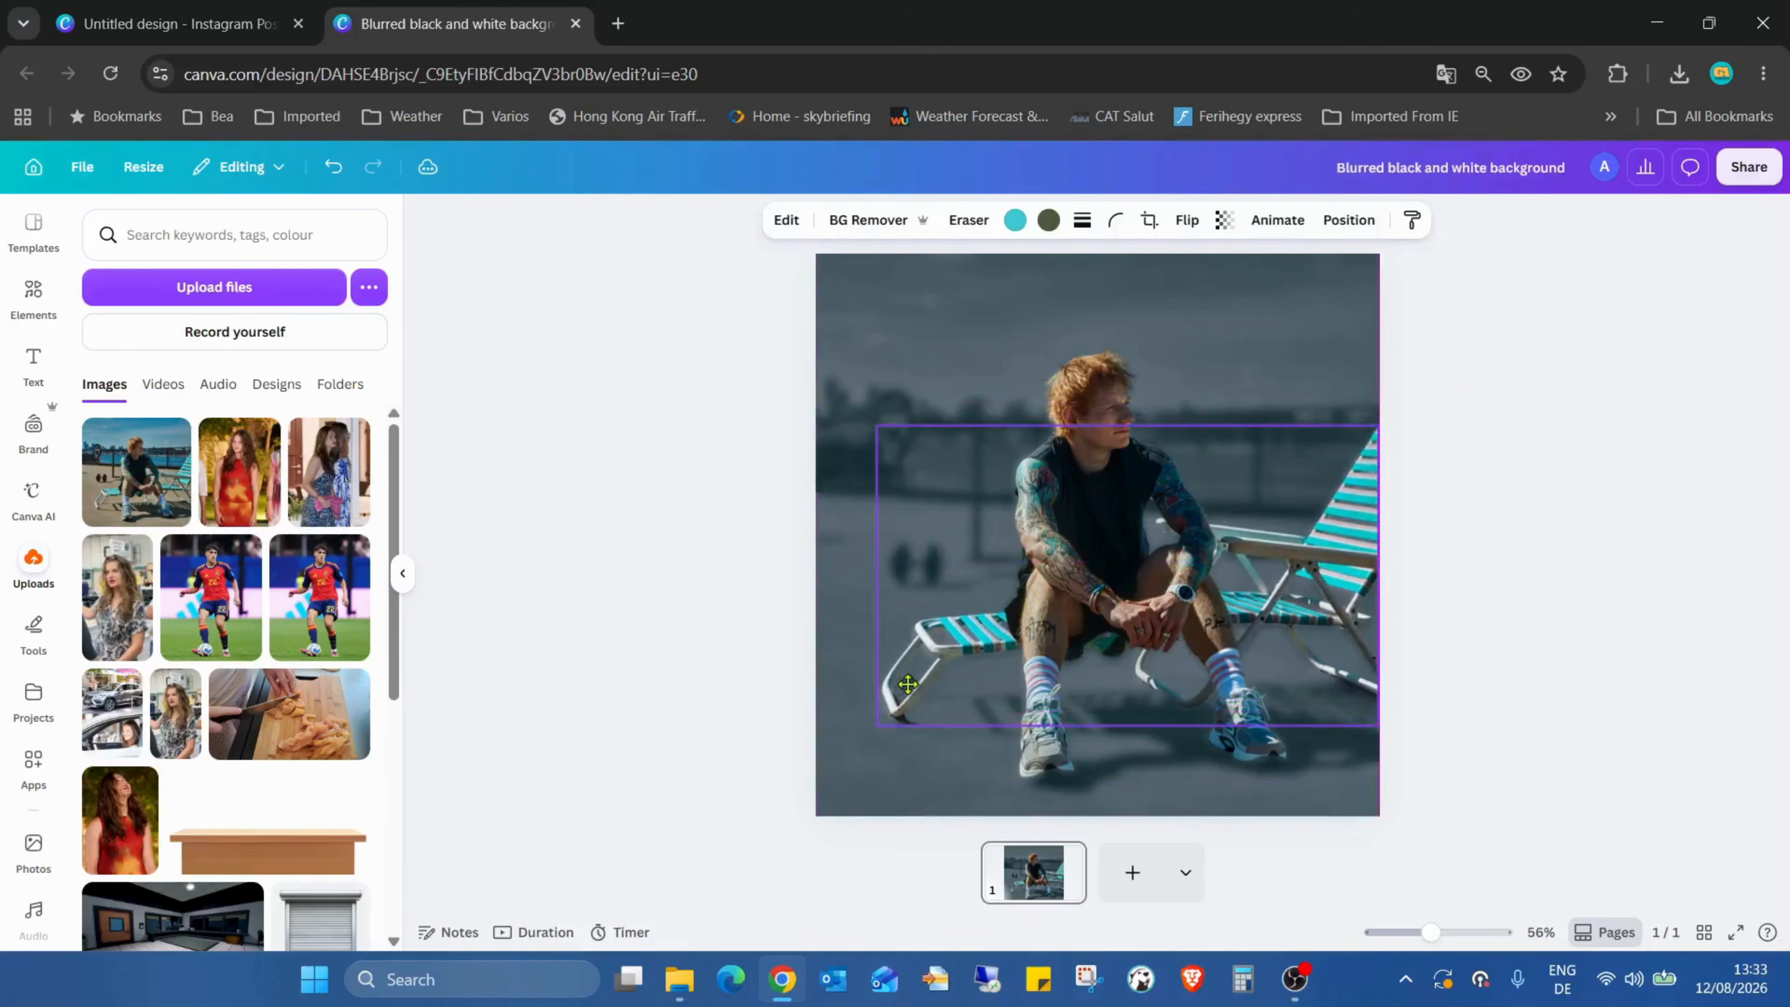
click(1748, 643)
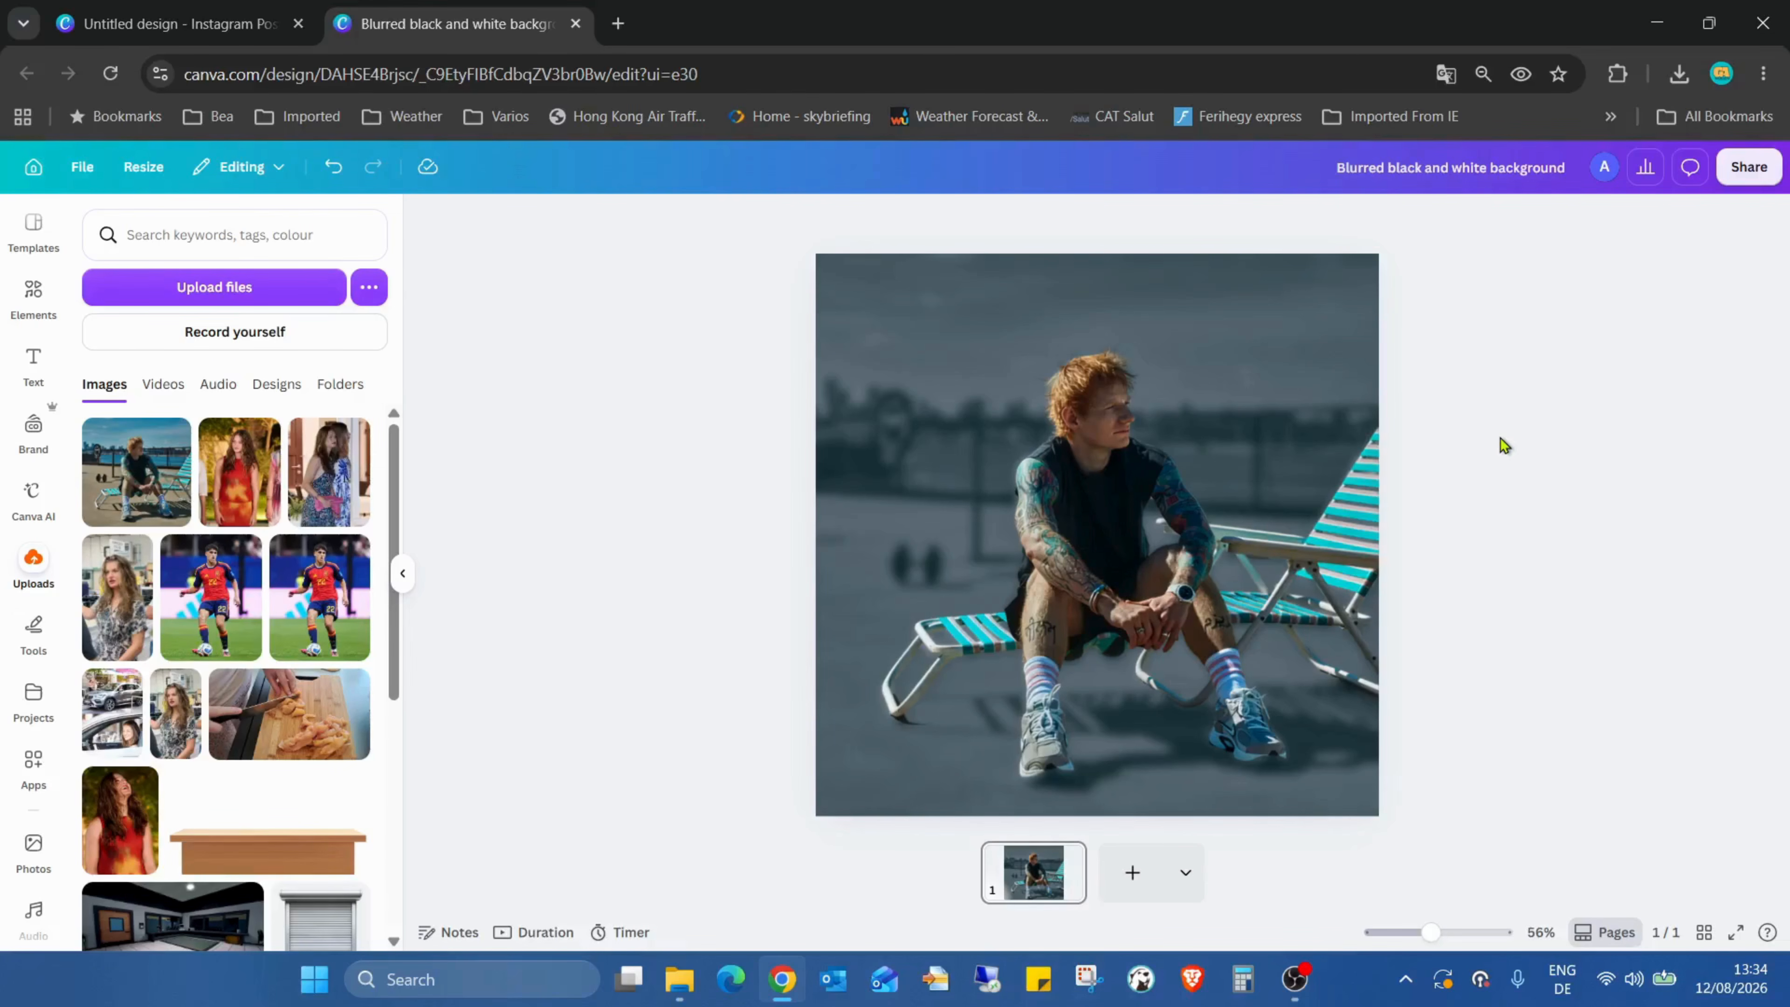
Step: Preview the finished design in full-screen presentation mode
click(1735, 932)
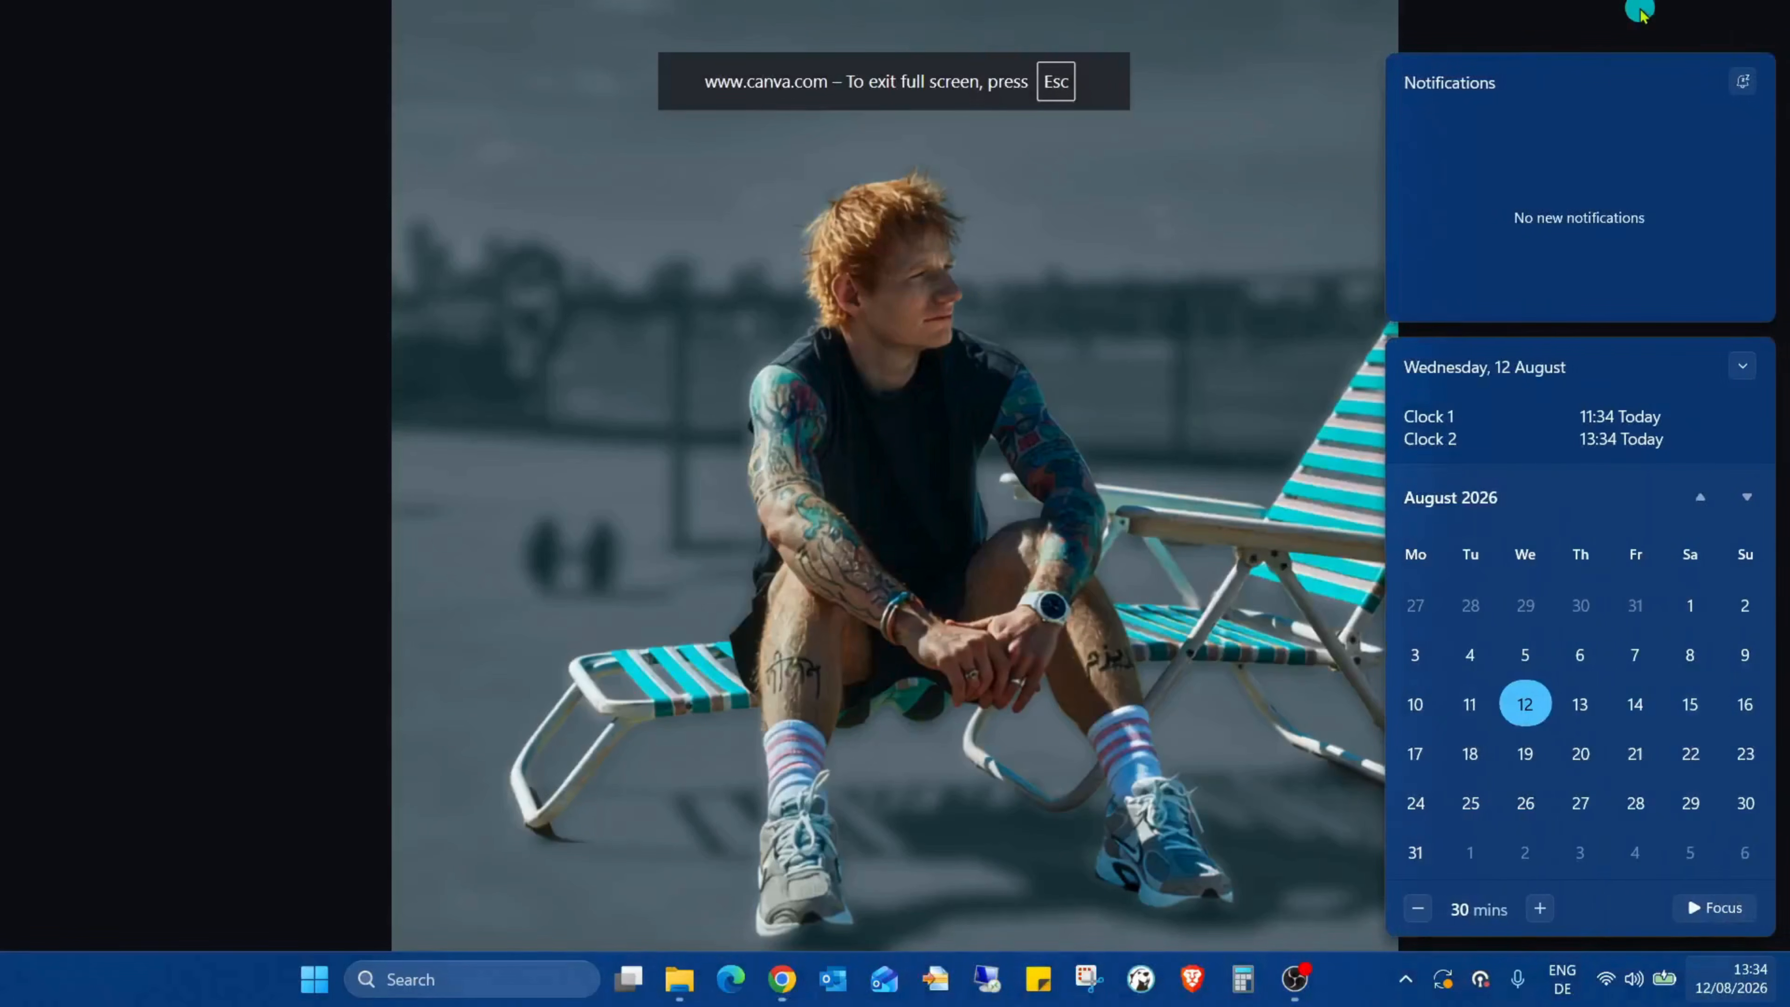
click(1638, 10)
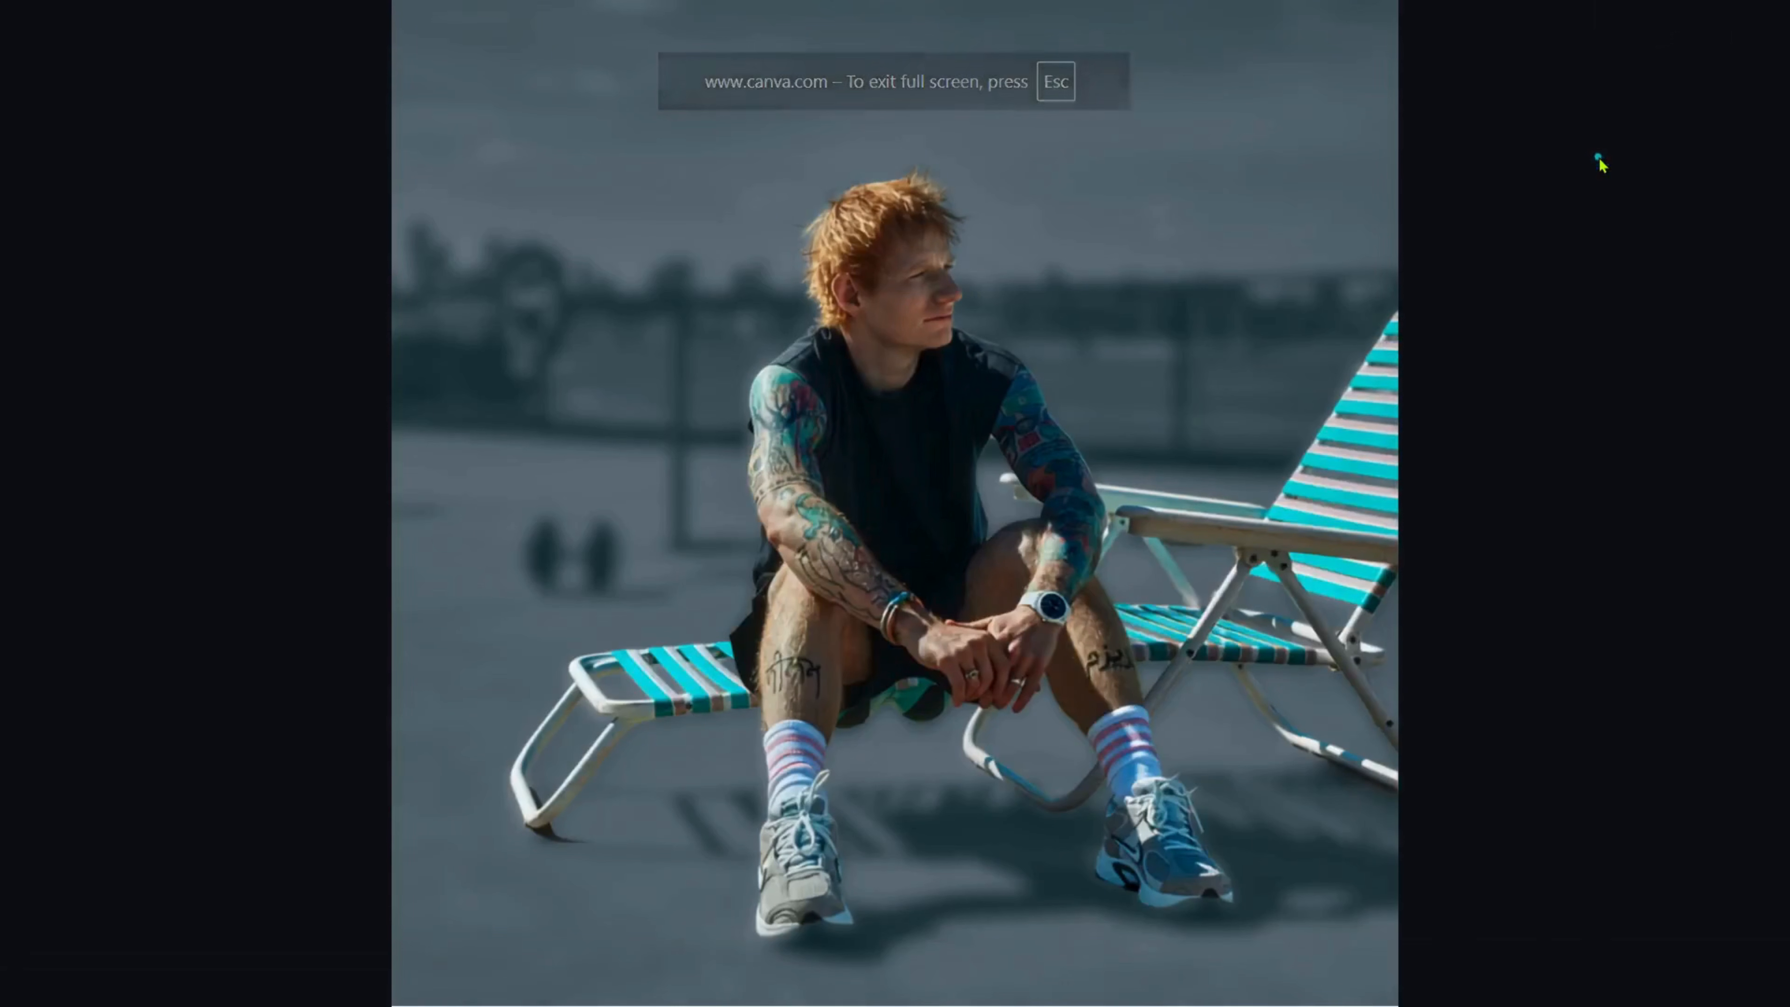